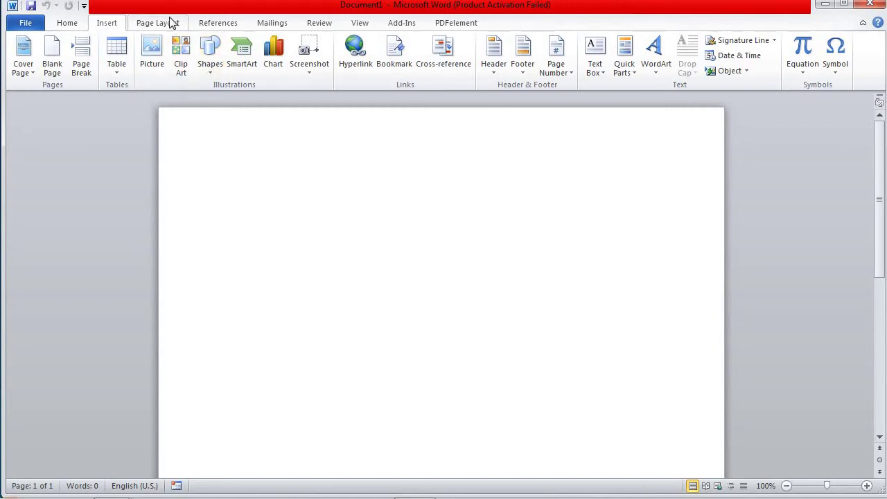
Step: Show the Page Layout settings for the new blank document
click(171, 28)
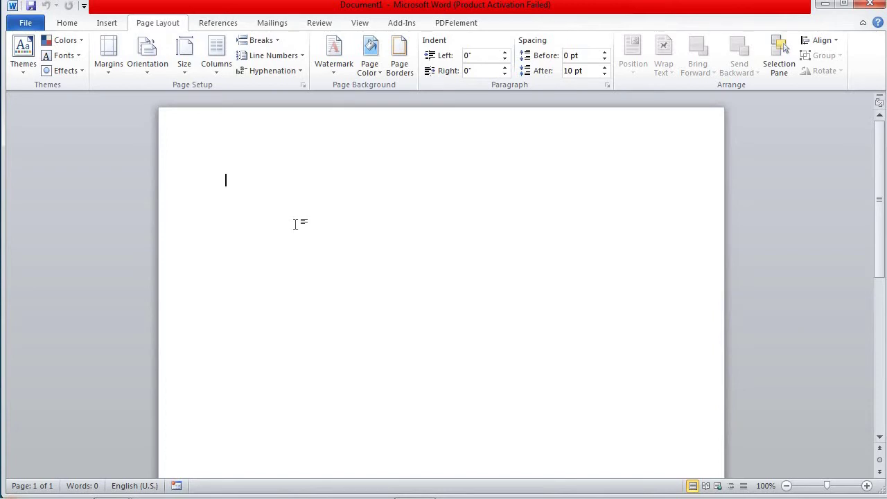
Step: Insert the built-in Contrast cover page, then return to Page Layout
click(115, 26)
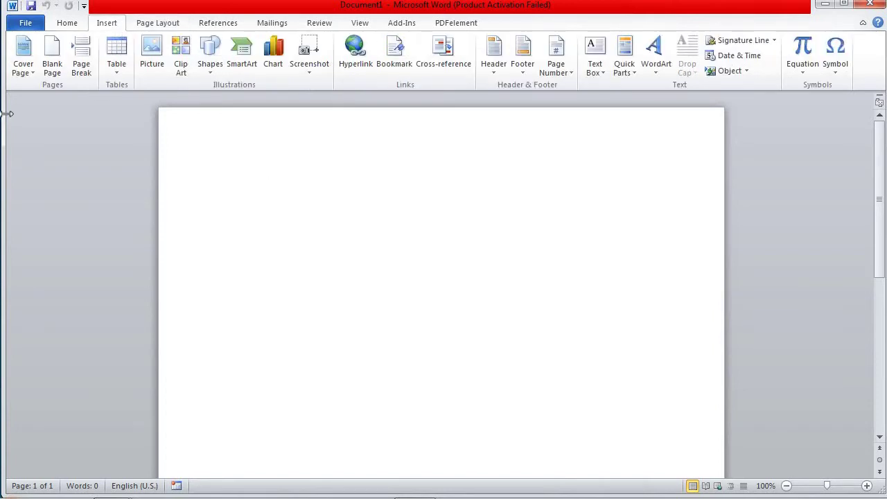
click(32, 69)
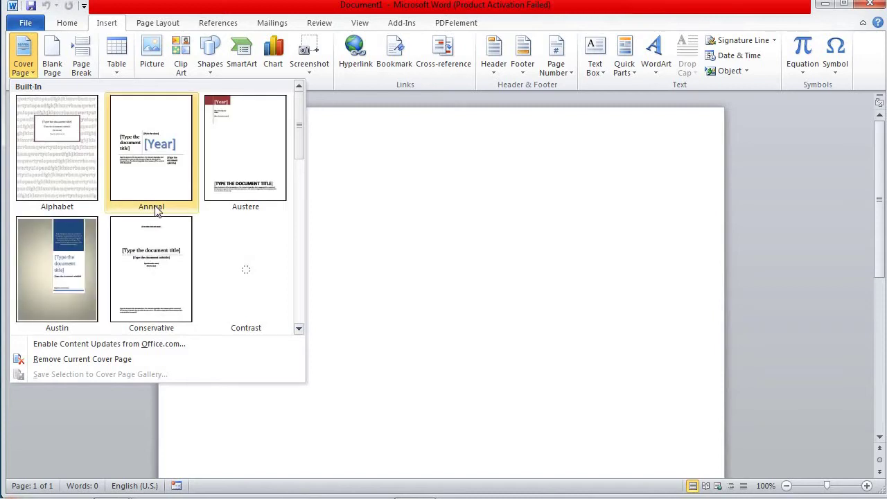
click(243, 284)
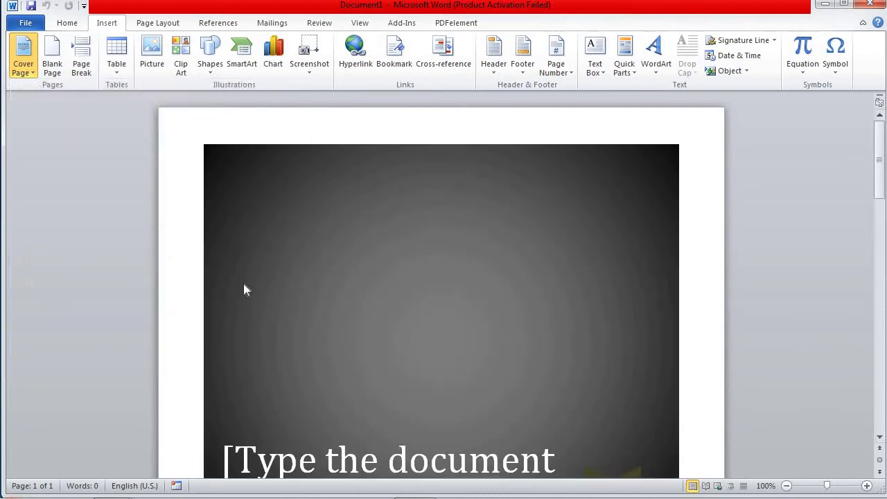
click(162, 26)
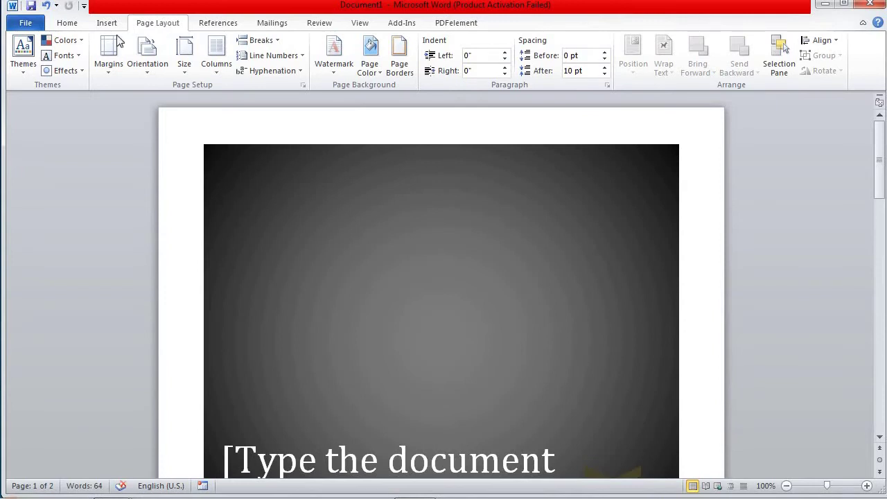
Step: Apply the Composite colour set and the Composite theme to the document
click(28, 65)
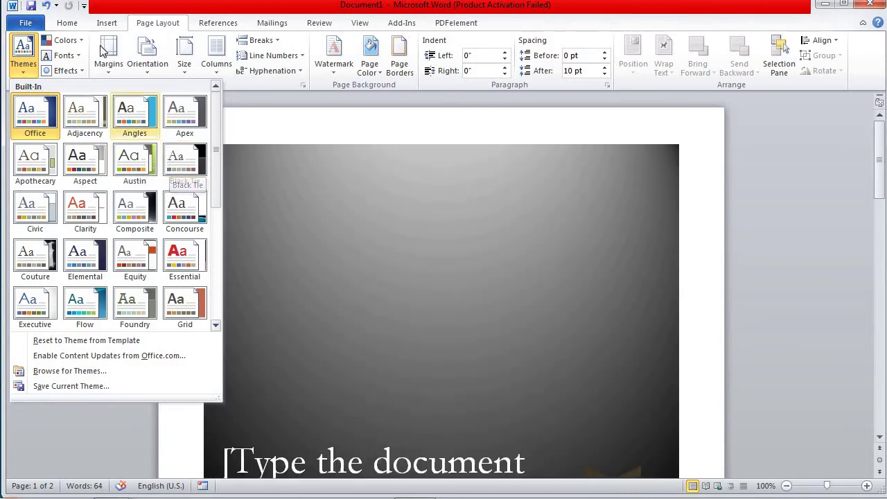
click(82, 40)
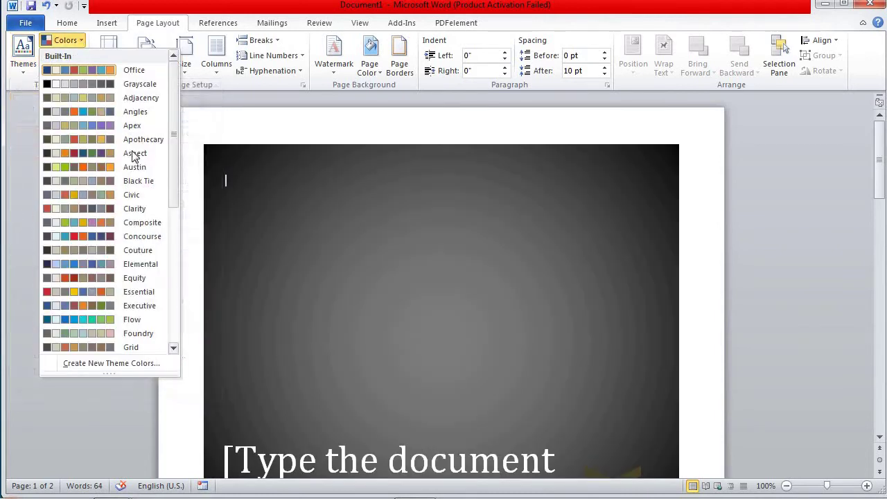
click(142, 222)
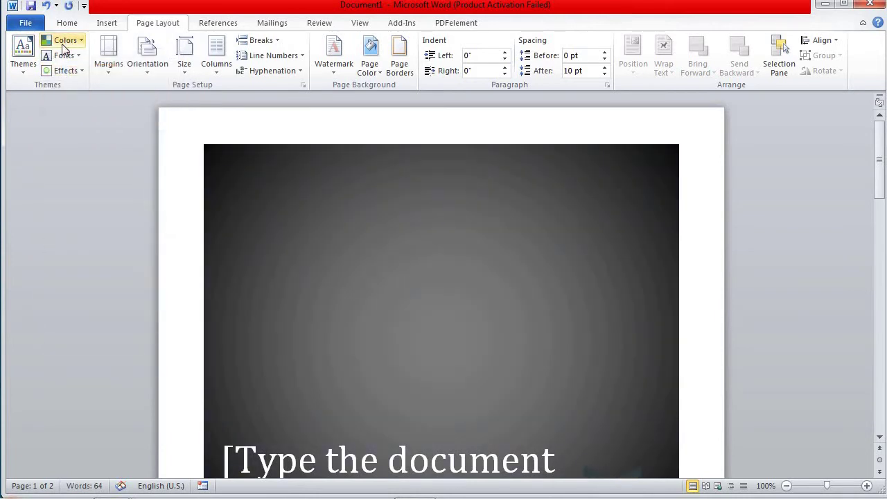
click(28, 58)
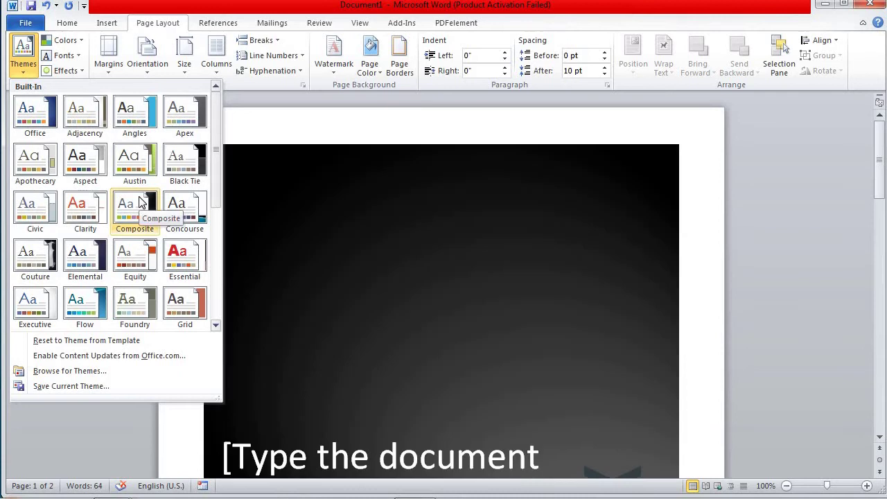
click(137, 207)
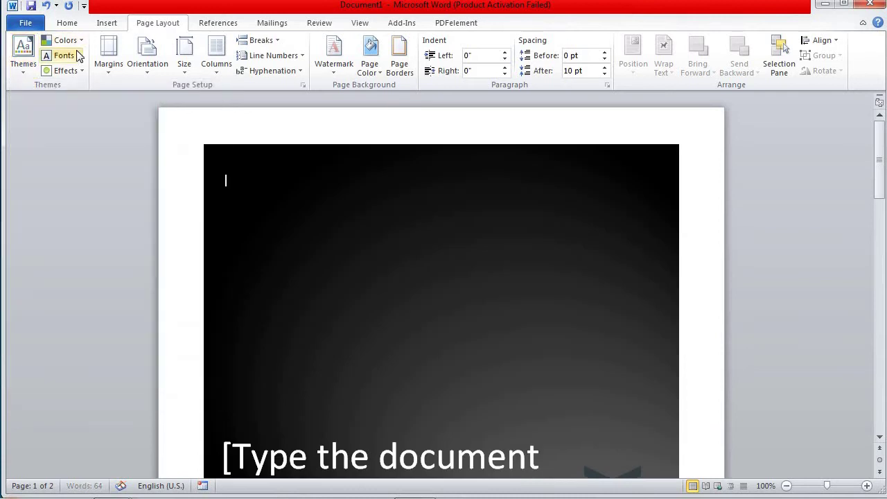
Step: Browse the theme font pairs without changing them, then reopen the Cover Page gallery
click(64, 56)
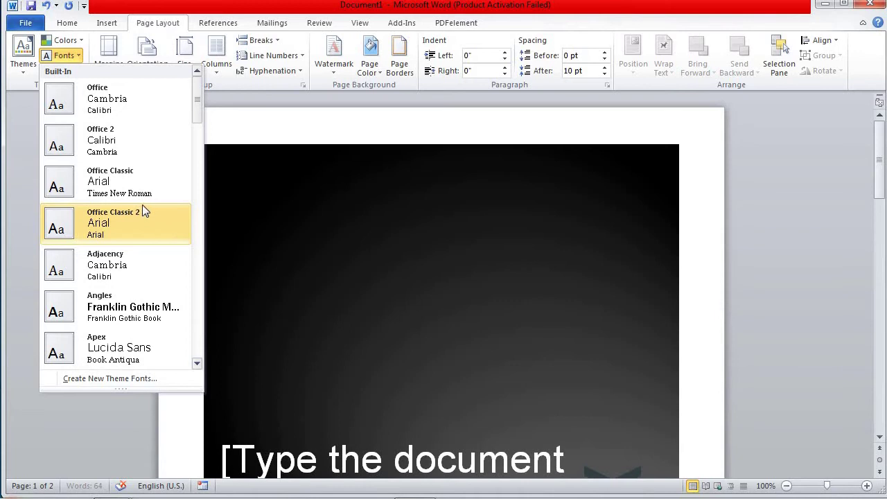
click(210, 166)
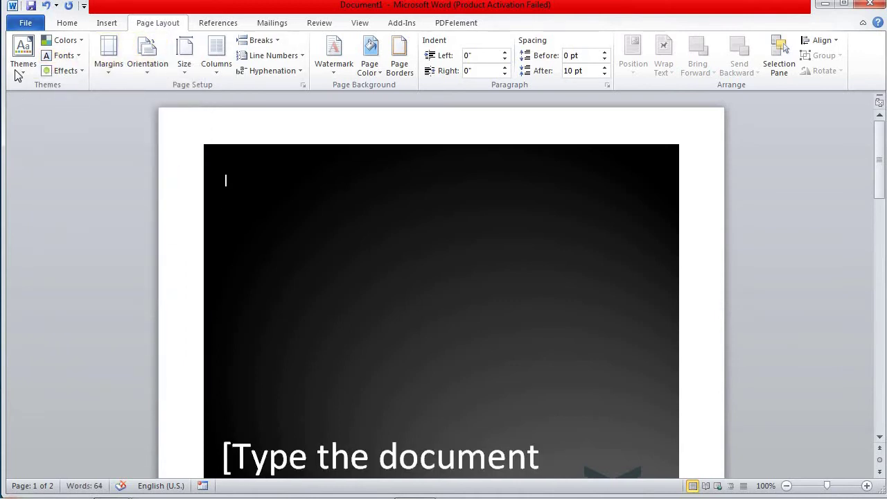
click(108, 23)
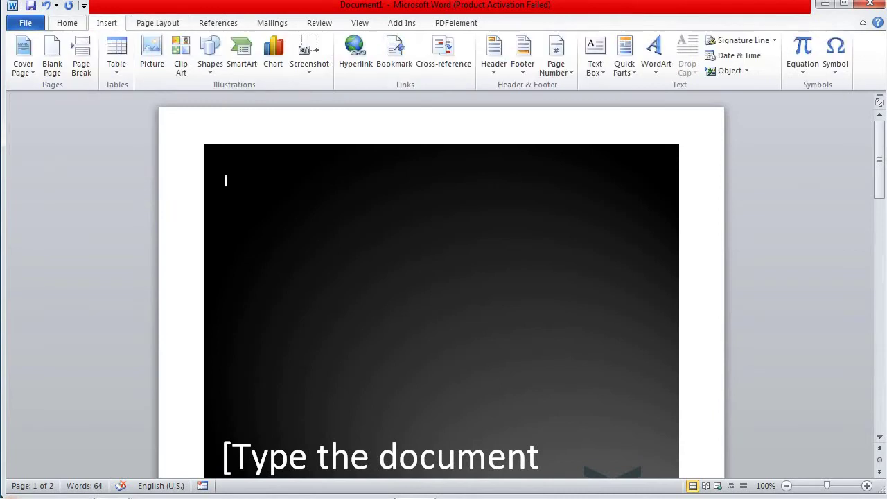
click(25, 72)
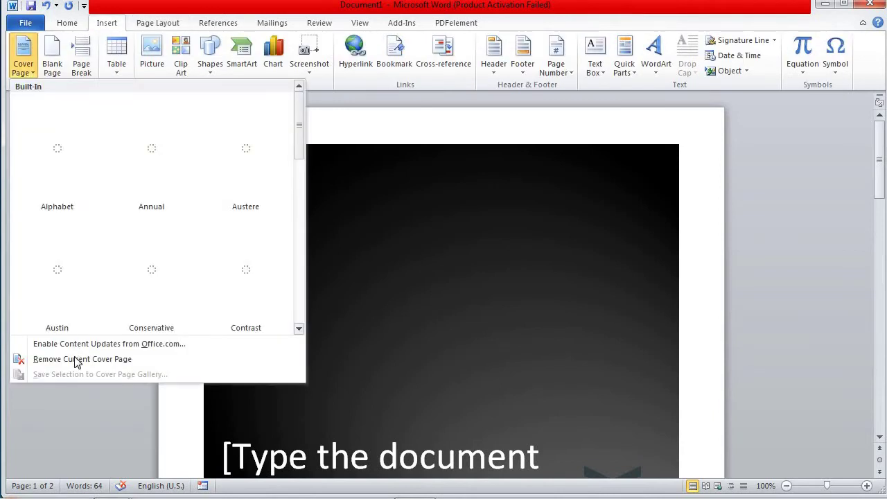
Step: Undo the cover page with Ctrl+Z and apply Normal margins
key(ctrl+z)
click(142, 24)
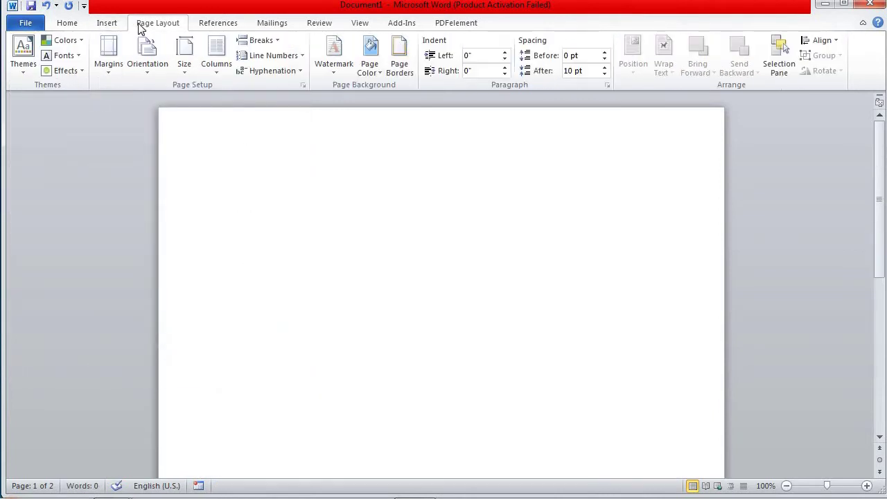
click(115, 72)
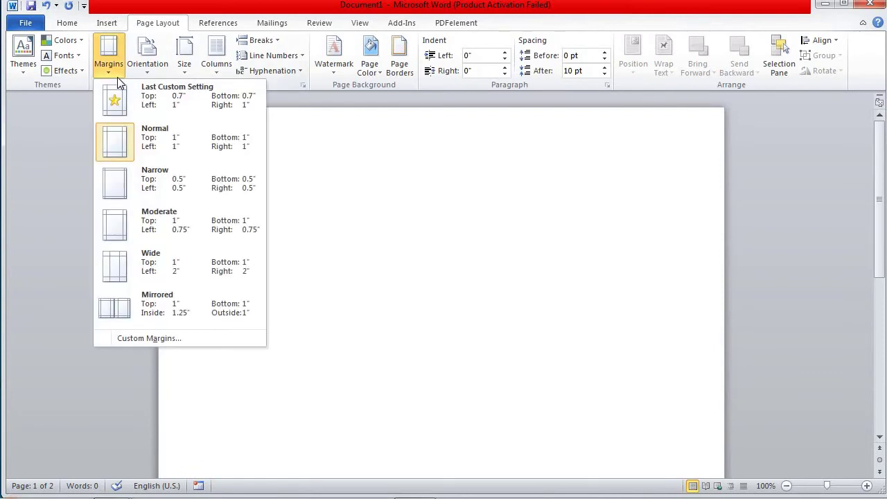
click(164, 158)
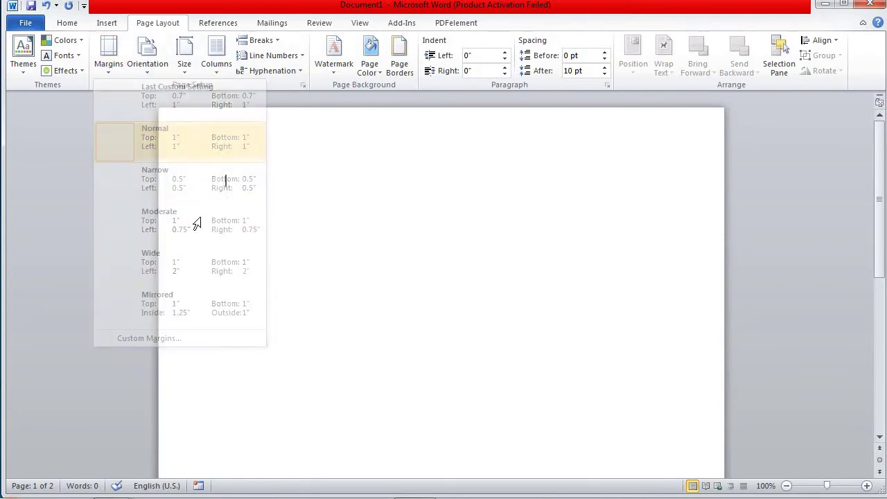
Step: Try Narrow, Moderate and Wide margins in turn, ending on Mirrored margins
click(118, 58)
click(143, 188)
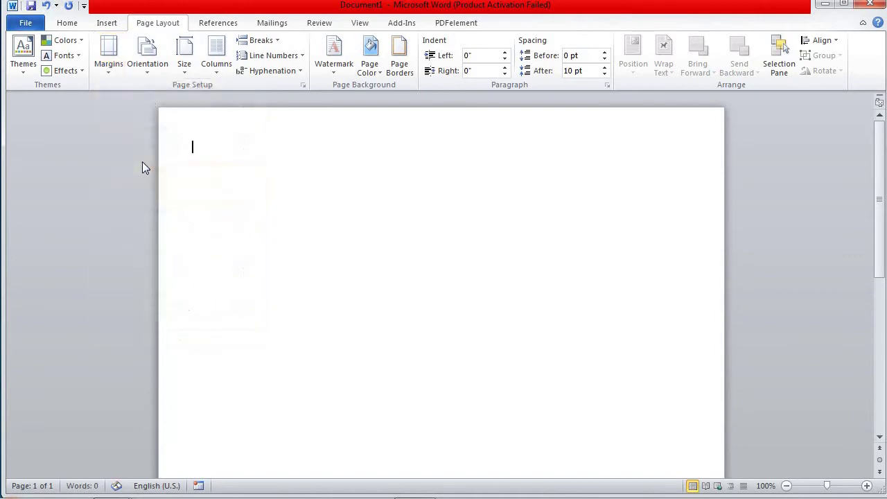
click(119, 51)
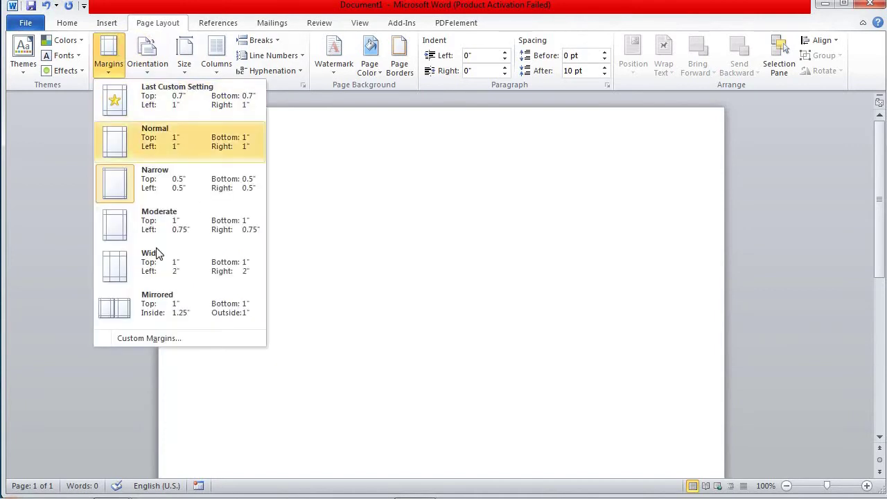
click(158, 235)
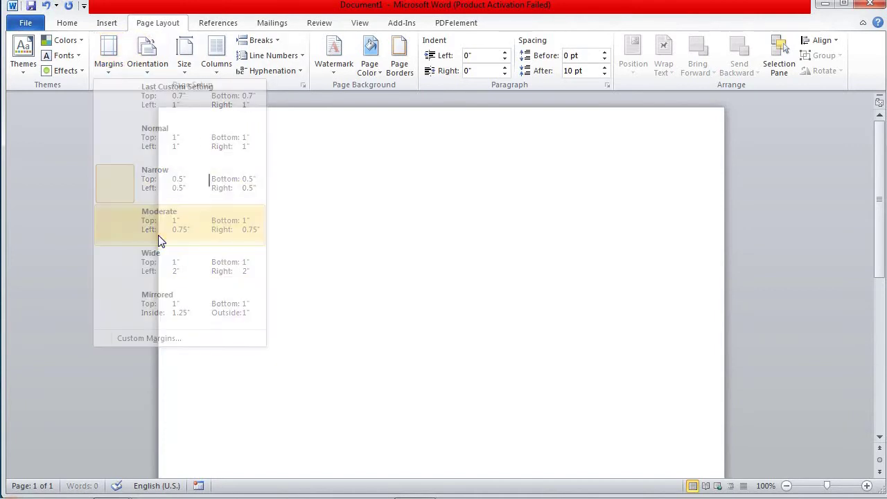
click(109, 55)
click(168, 277)
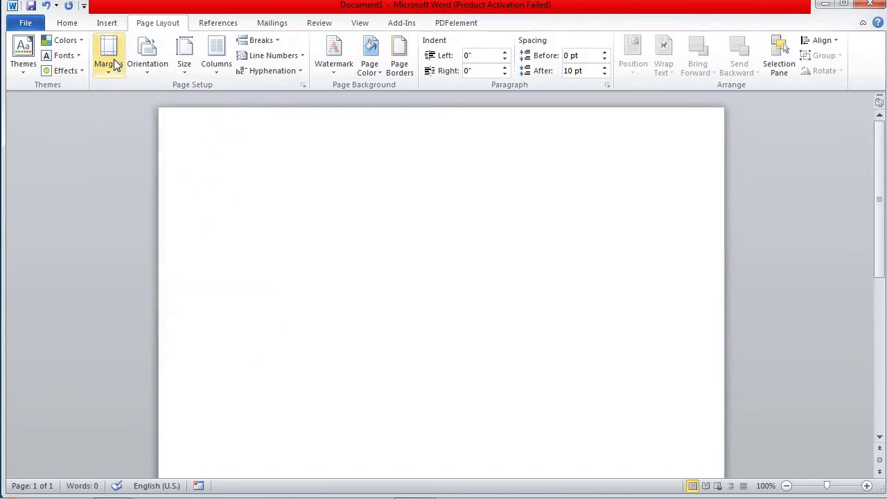
click(111, 58)
click(153, 303)
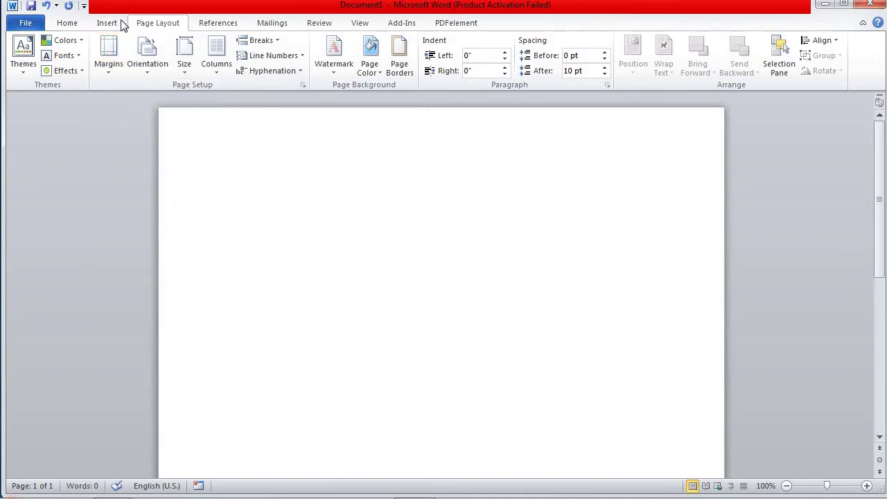
Step: Turn the page to landscape and back to portrait, leaving the paper size unchanged
click(150, 67)
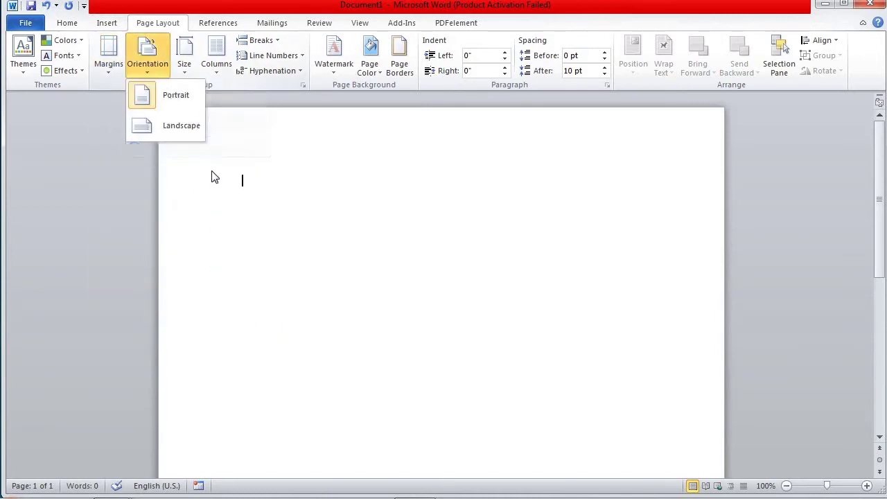
click(193, 127)
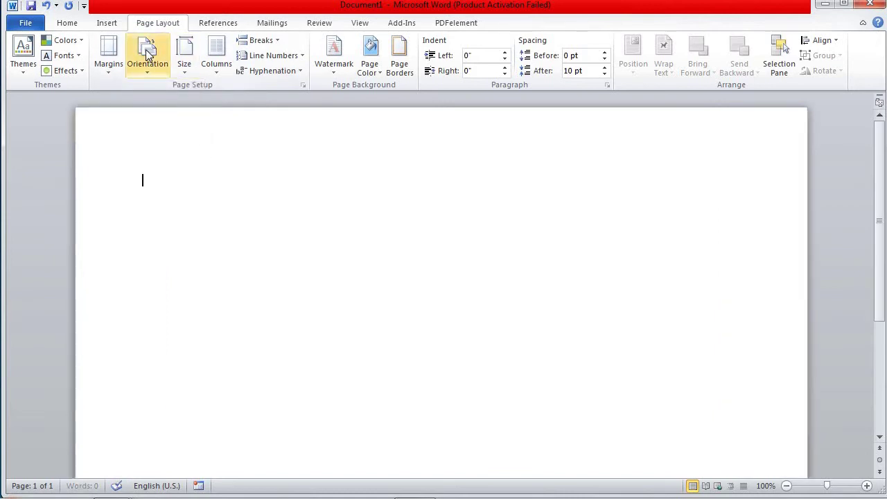
click(147, 55)
click(156, 104)
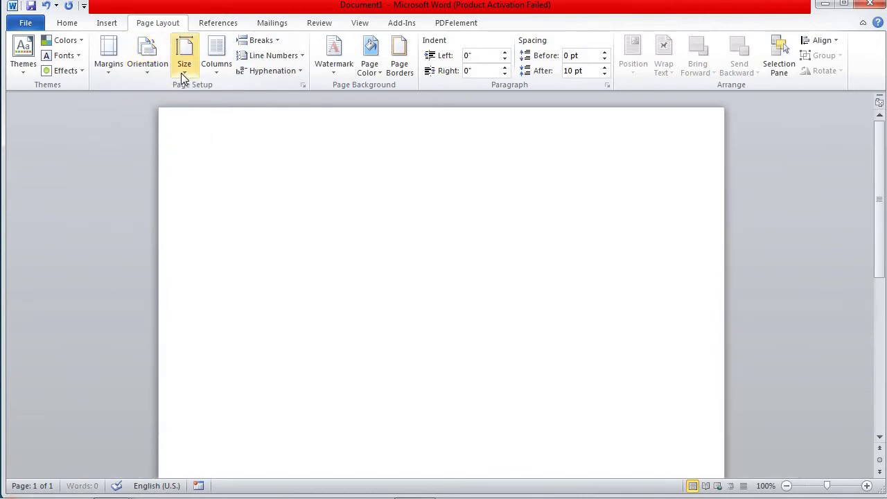
click(183, 70)
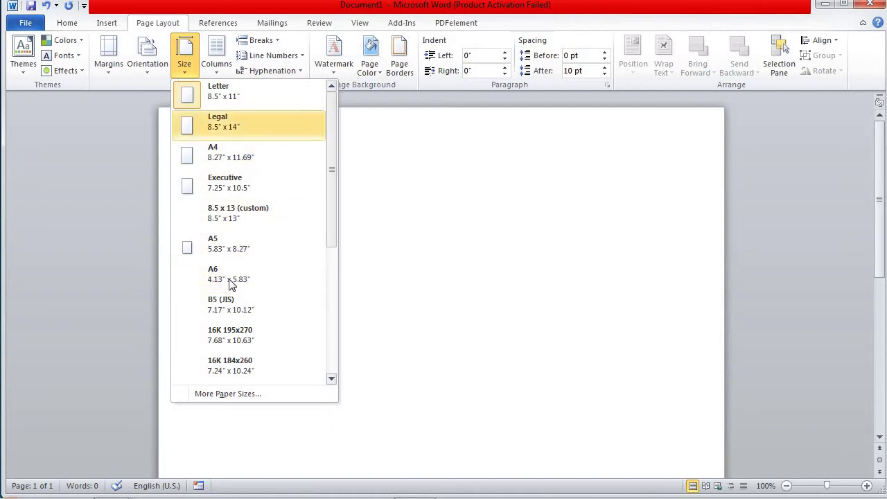
click(362, 287)
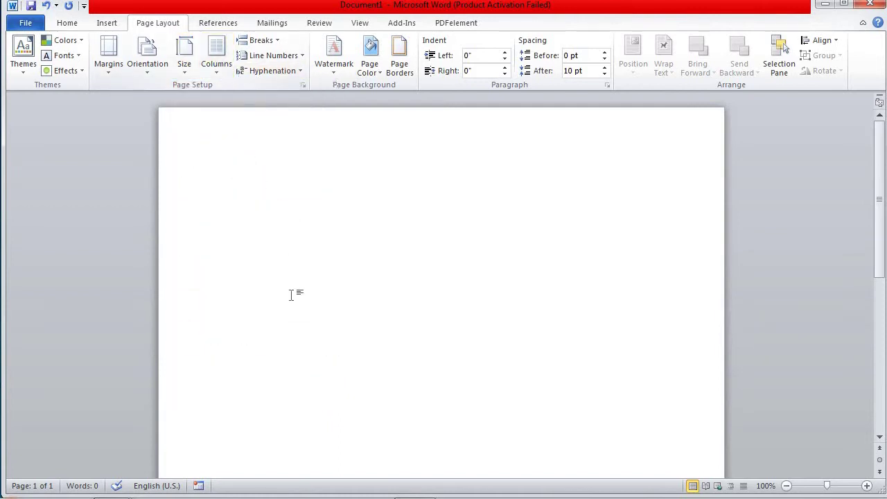
Step: Generate sample paragraphs with =rand(), select all, and lay them out in three columns
text(=rand)
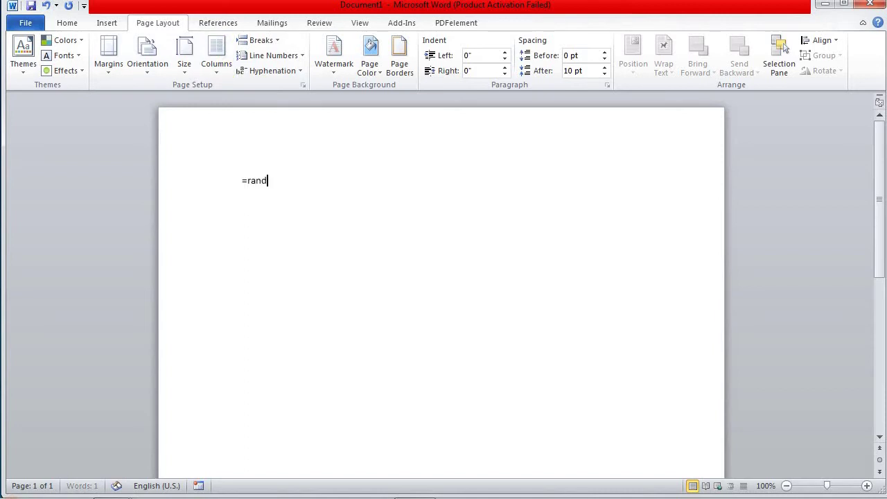
text(())
key(Return)
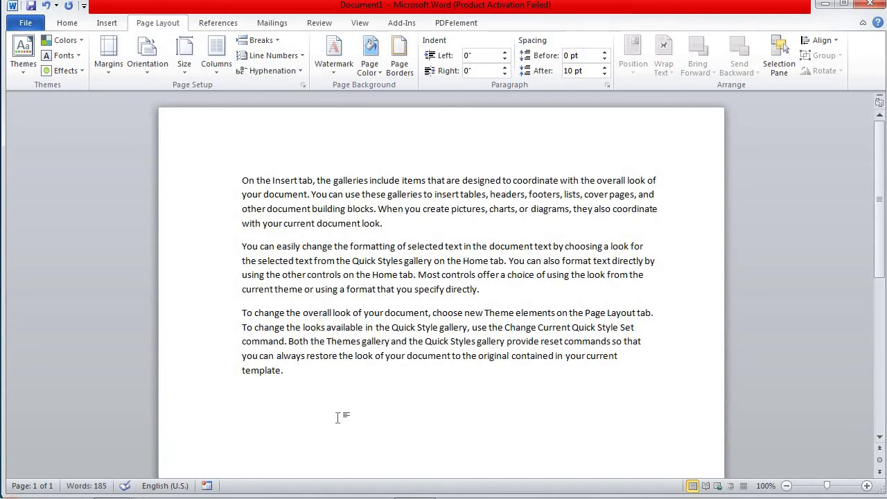
key(ctrl+a)
click(216, 59)
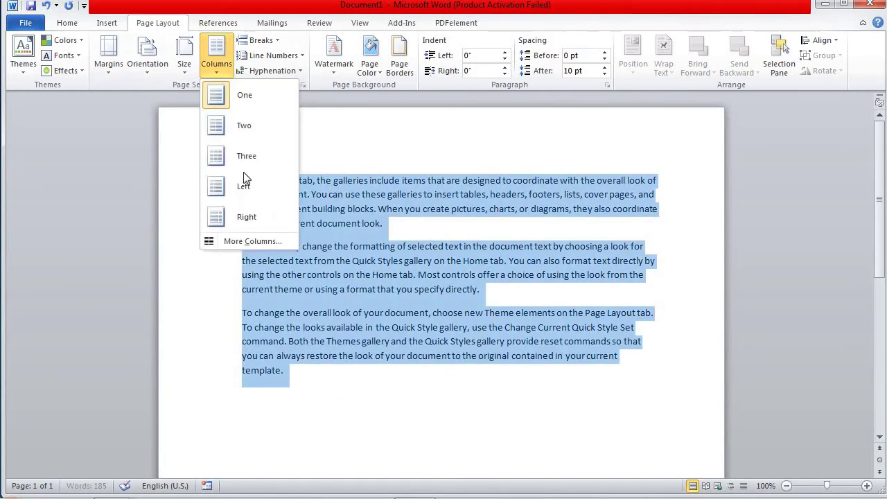
click(246, 156)
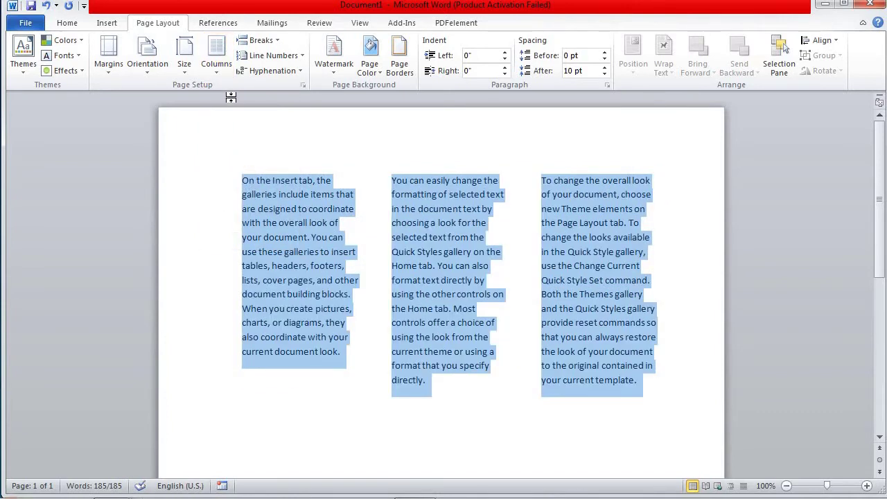
Step: Try Two, One, Left and Right column layouts, finishing with a single column
click(229, 73)
click(244, 123)
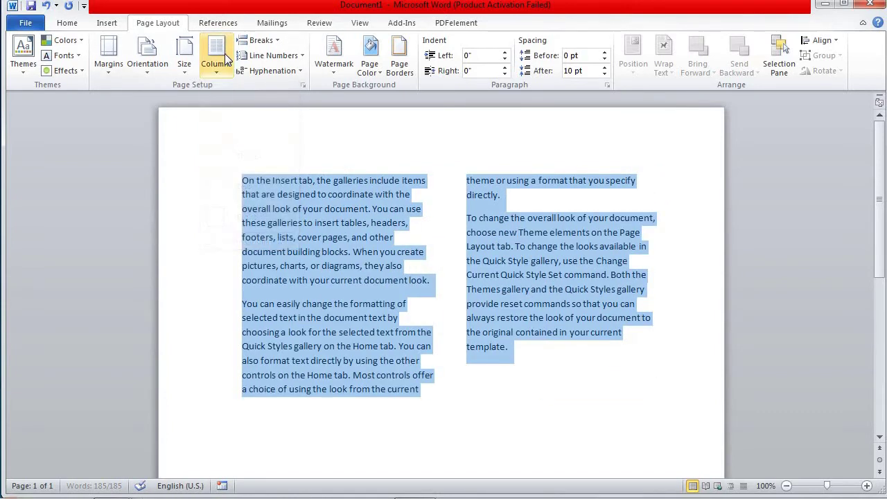
click(218, 65)
click(244, 97)
click(216, 63)
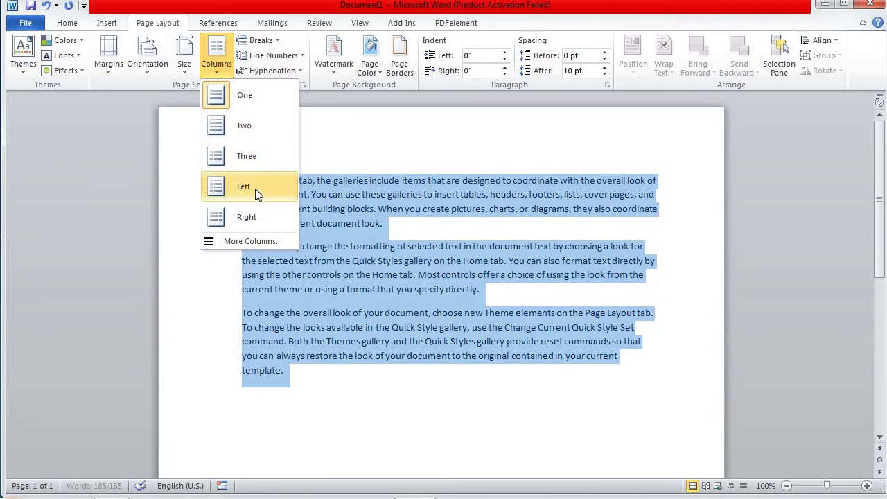
click(249, 187)
click(218, 70)
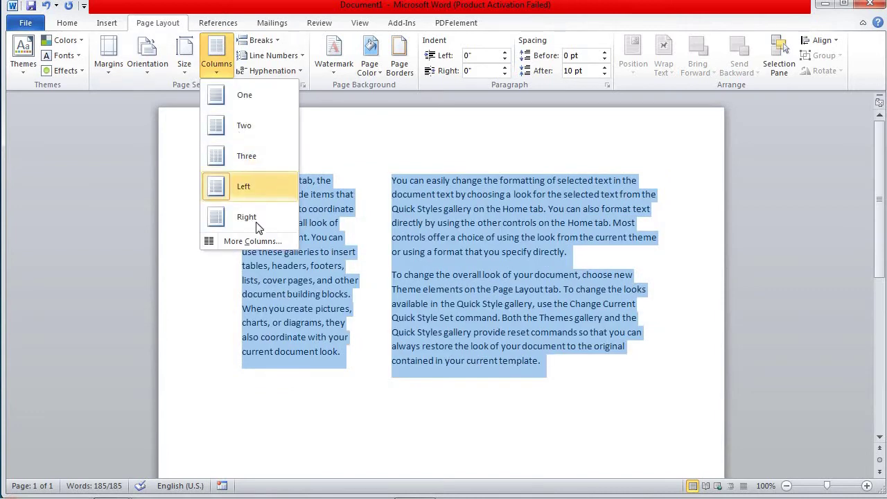
click(256, 222)
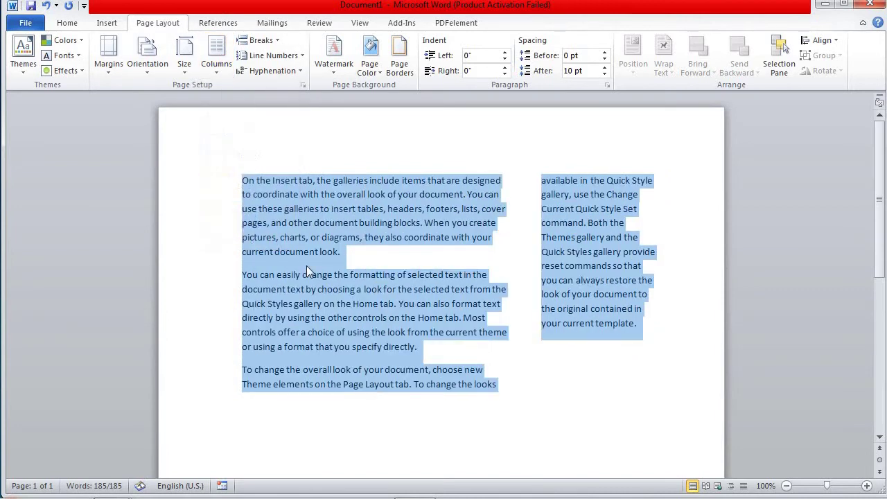
click(216, 62)
click(245, 97)
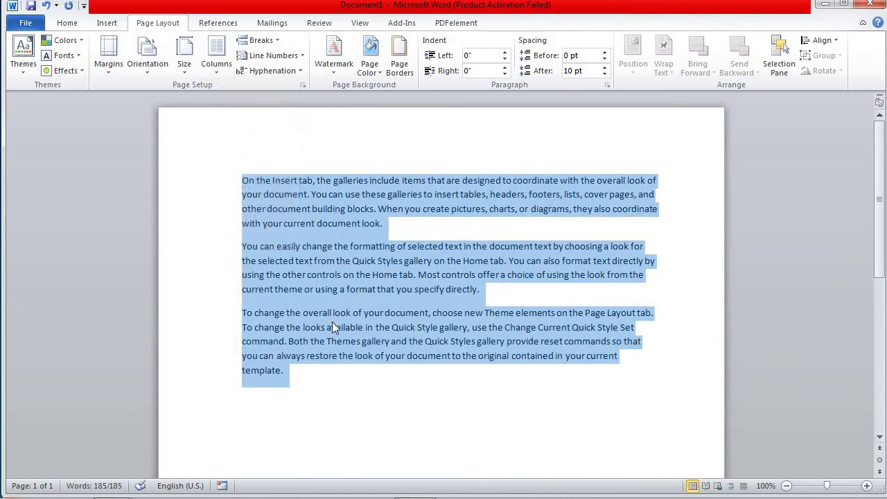
click(331, 325)
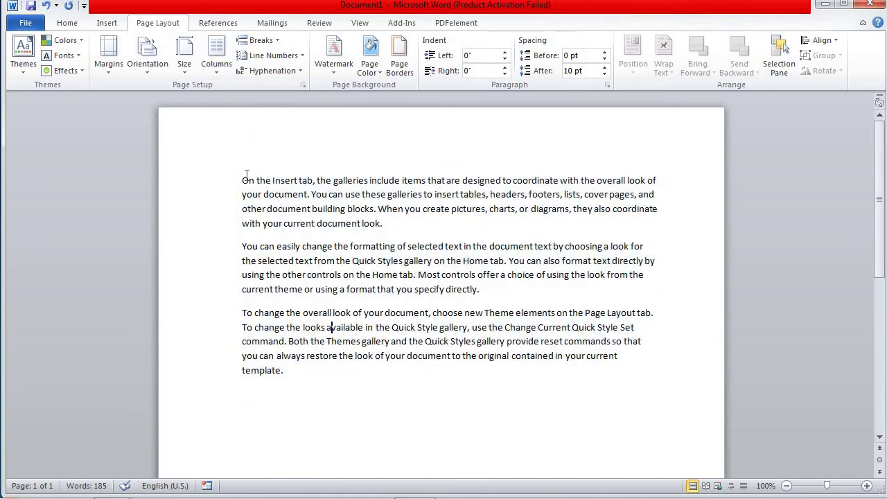
click(258, 40)
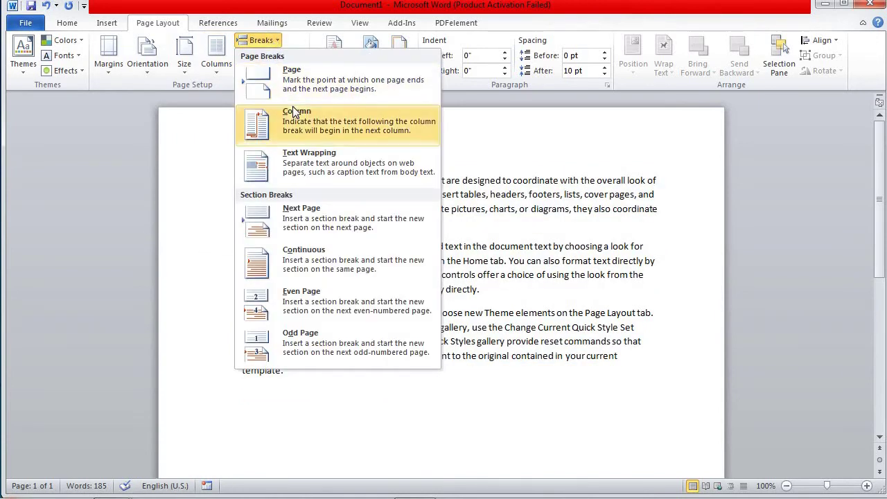
click(243, 181)
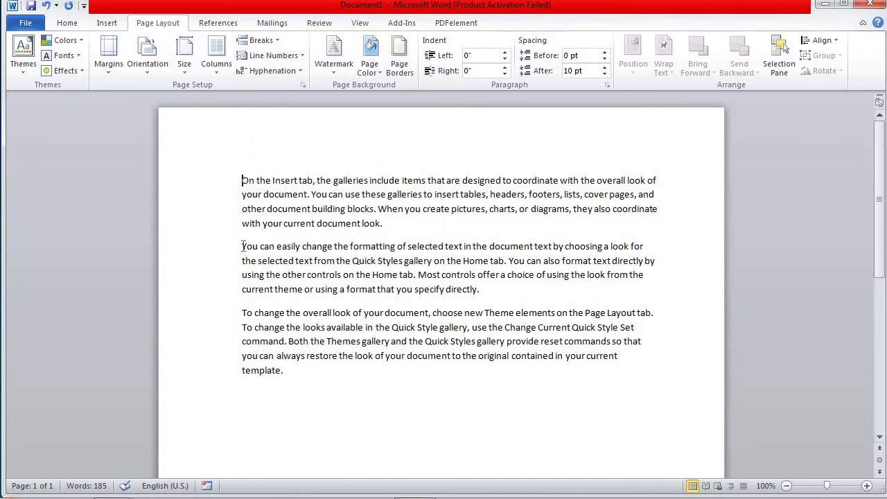
click(258, 40)
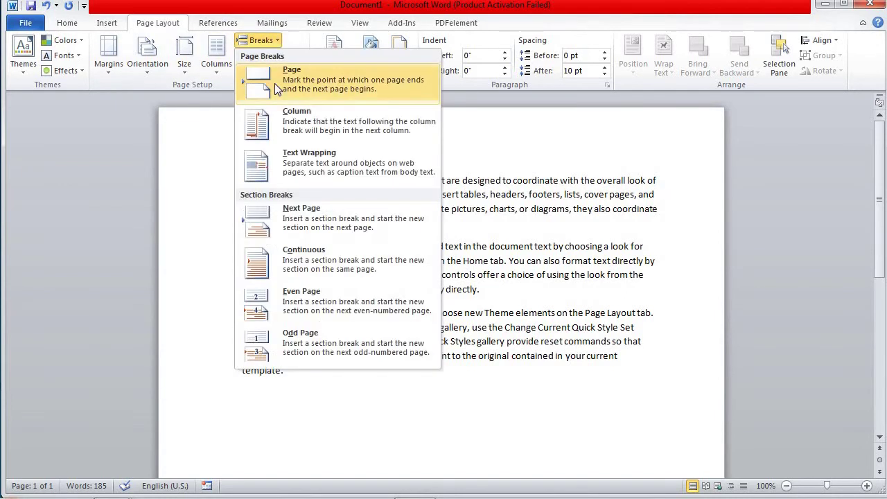
click(274, 83)
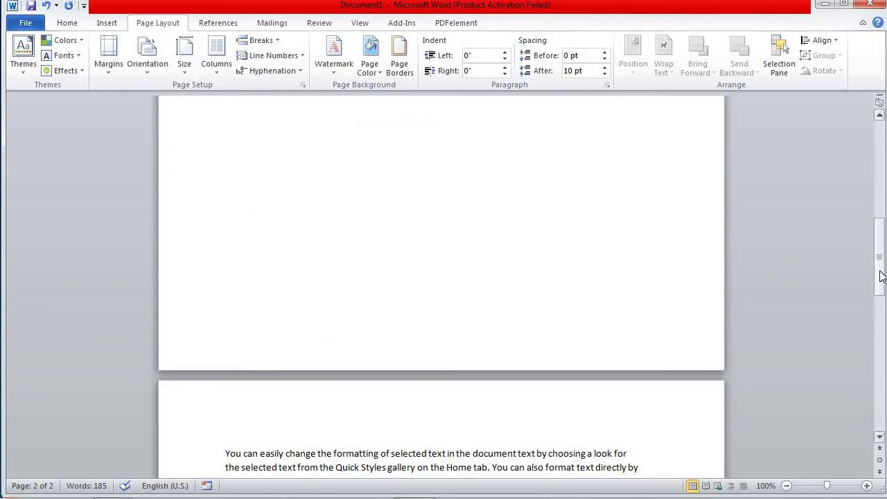
drag(880, 283, 879, 336)
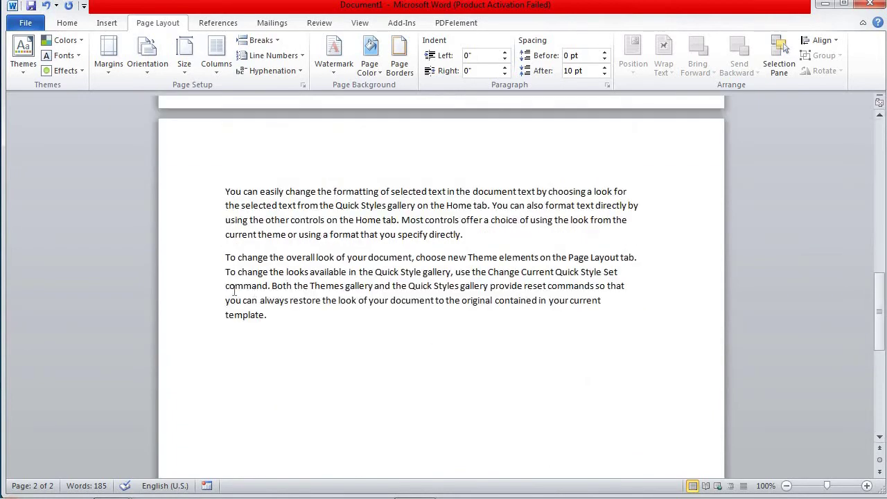
click(262, 41)
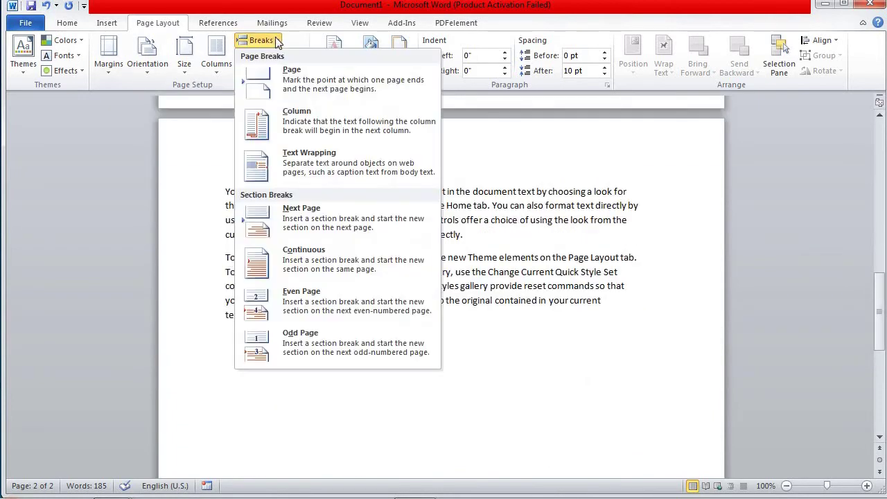
click(277, 82)
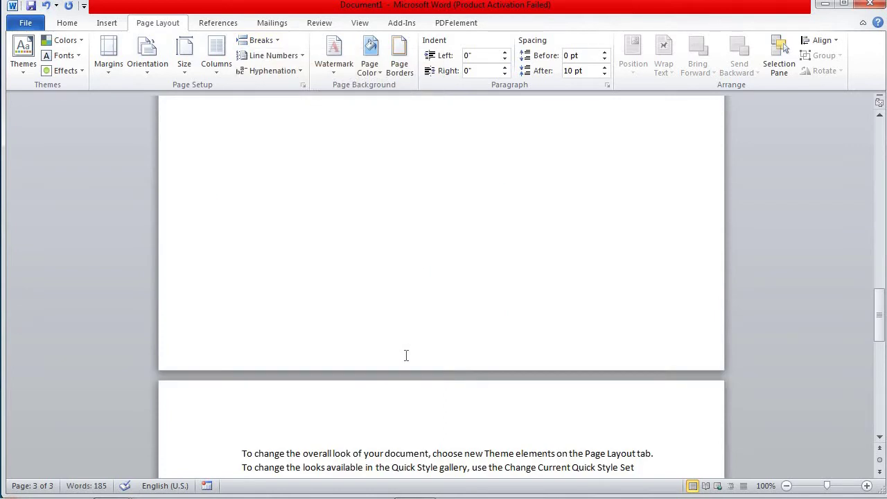
key(ctrl+z)
key(ctrl+z)
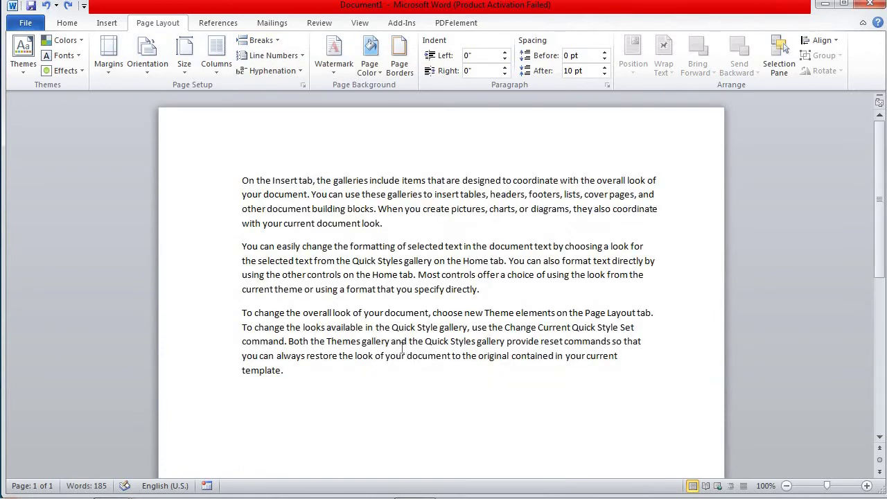
mouse_move(337, 386)
mouse_down()
mouse_move(218, 155)
mouse_move(222, 139)
mouse_up()
click(302, 55)
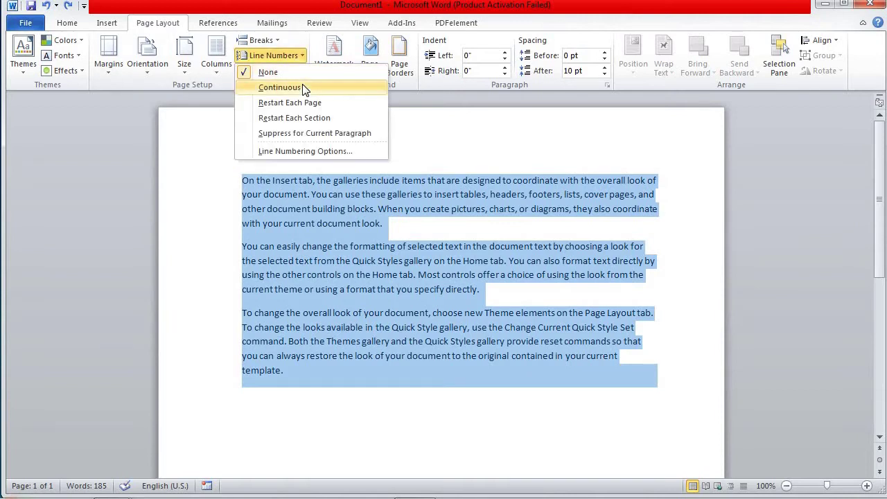
click(277, 87)
click(289, 56)
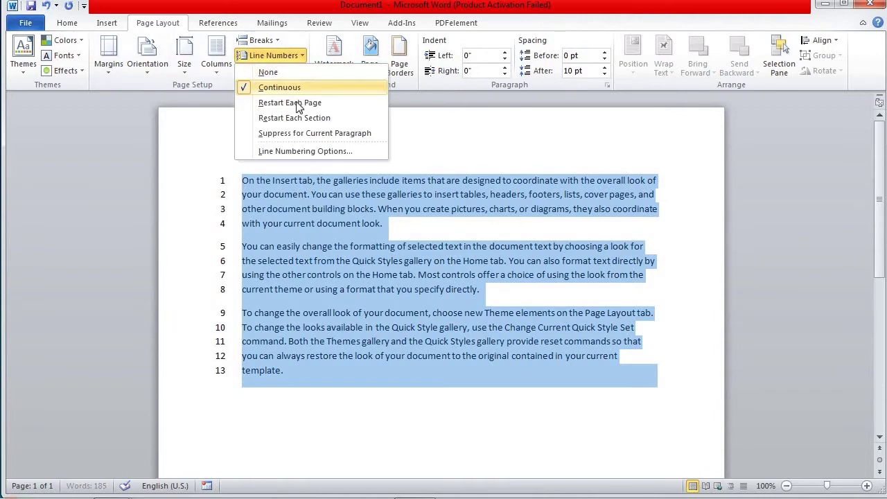
click(298, 103)
click(291, 55)
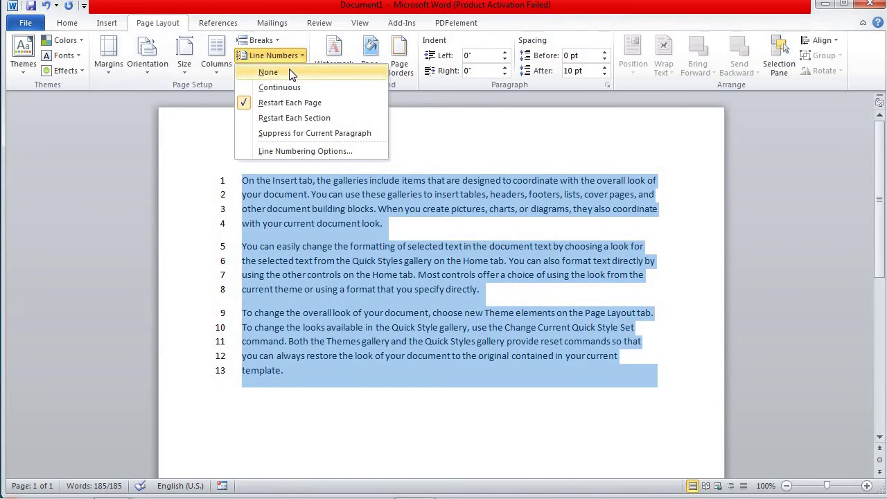
click(291, 72)
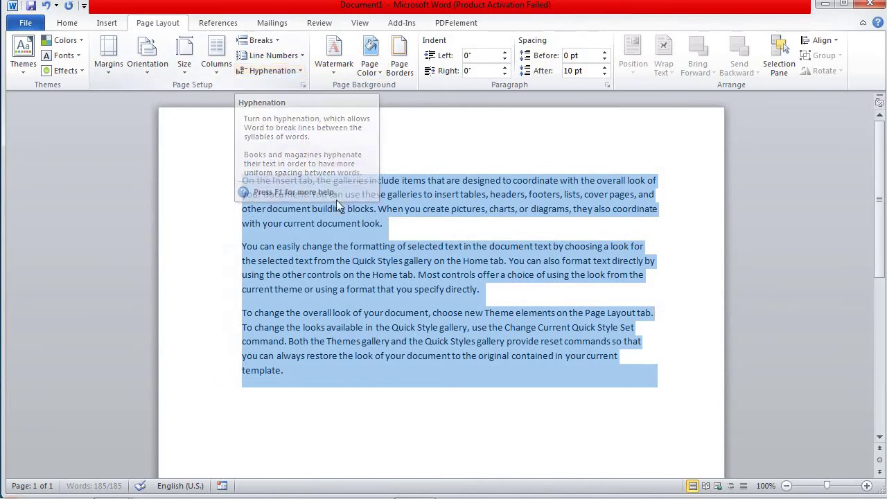
click(288, 76)
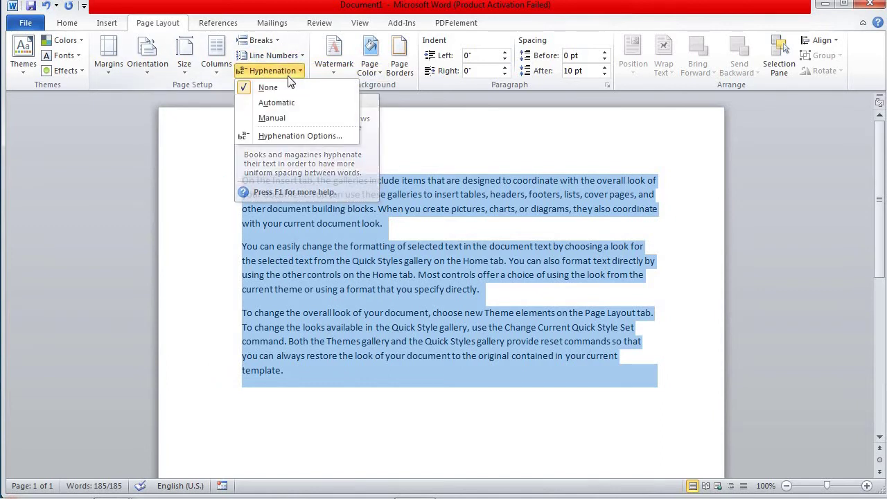
click(297, 104)
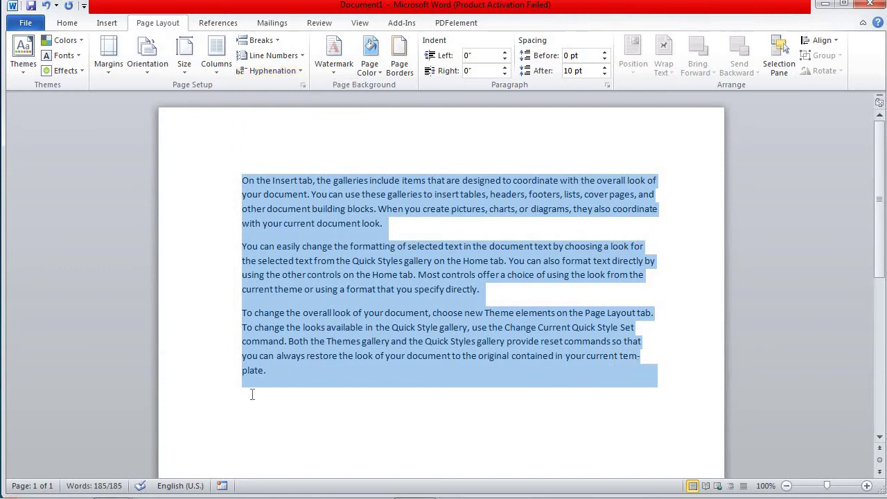
click(285, 70)
click(292, 89)
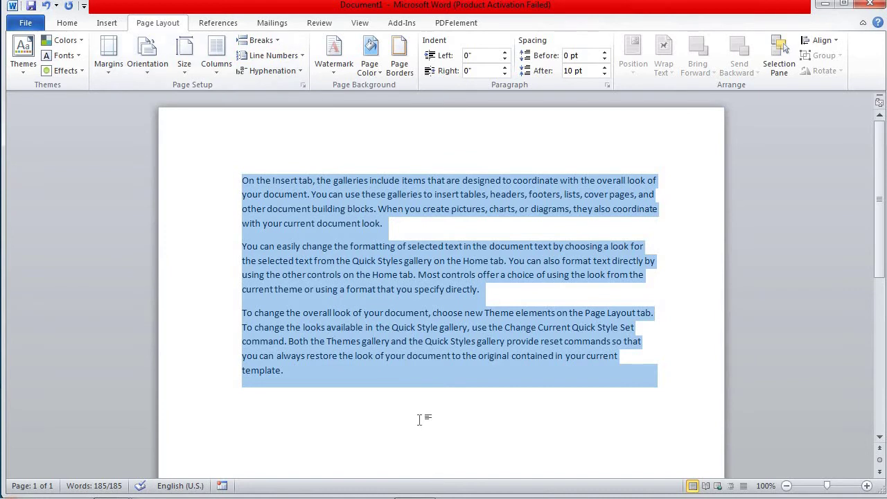
Step: Delete the text, apply then remove the CONFIDENTIAL 1 watermark, and open Custom Watermark
key(Delete)
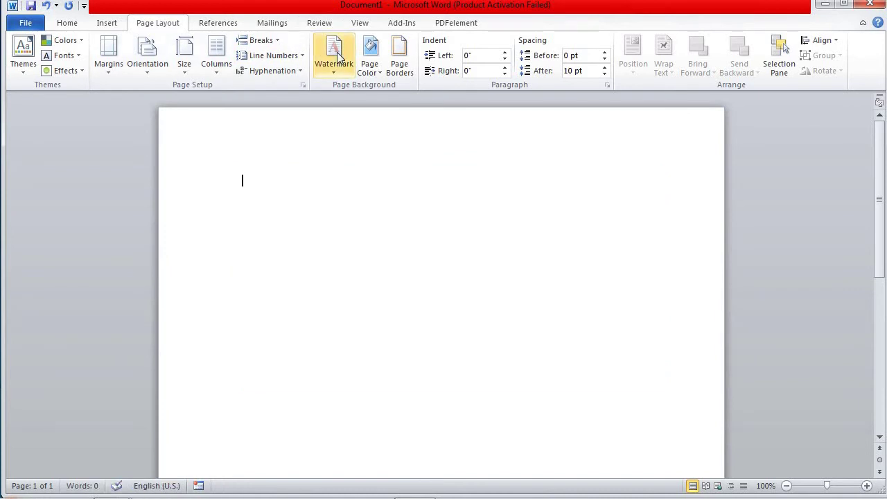
click(334, 57)
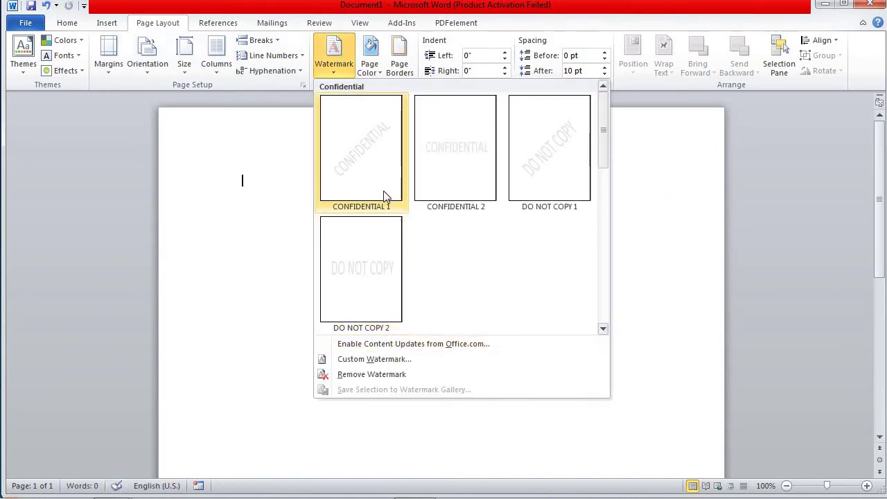
click(368, 129)
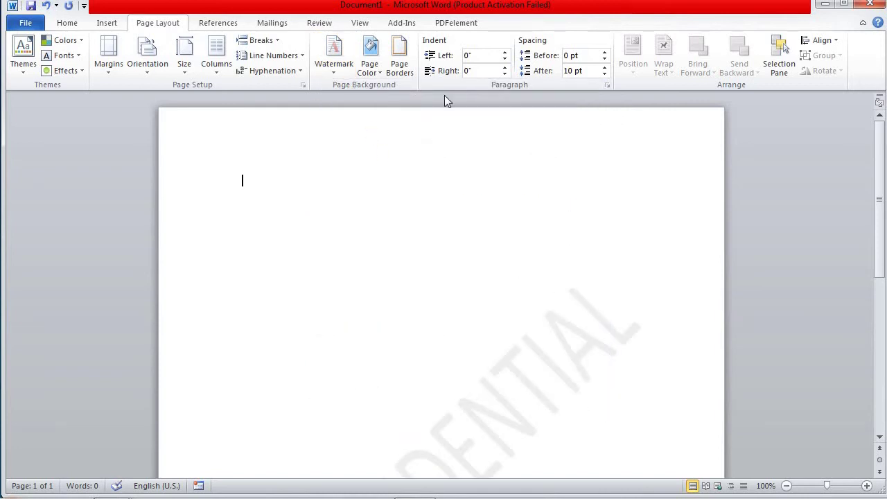
click(333, 76)
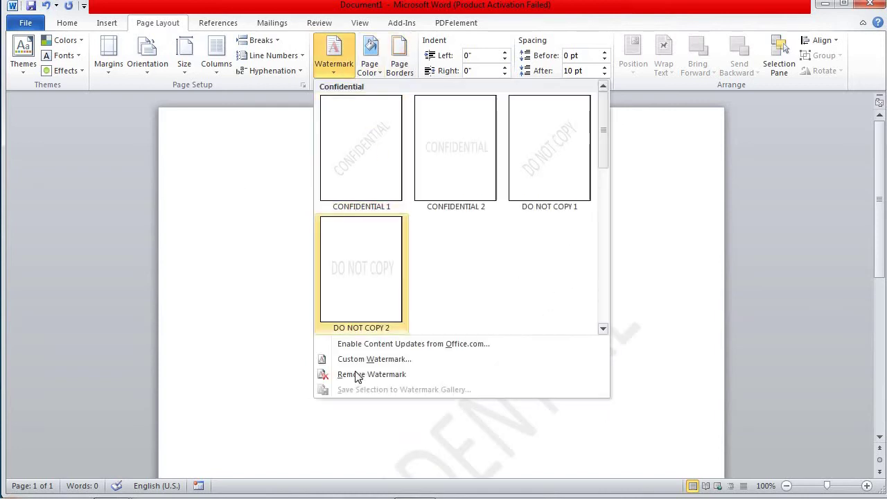
click(356, 374)
click(339, 61)
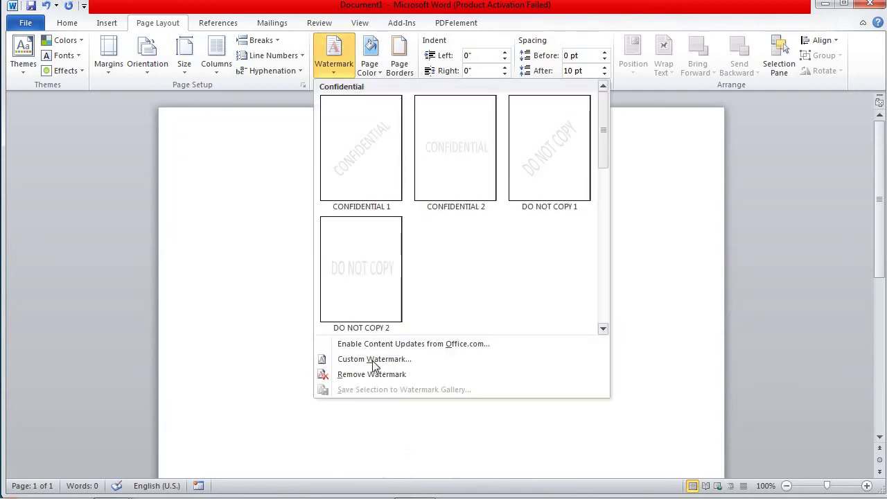
click(374, 361)
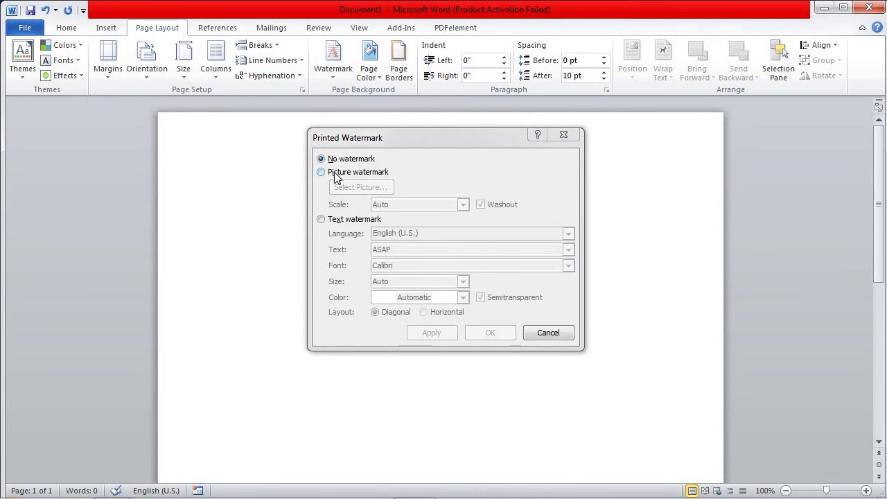
Step: Apply a diagonal, semitransparent dark blue text watermark showing the person's name
click(330, 223)
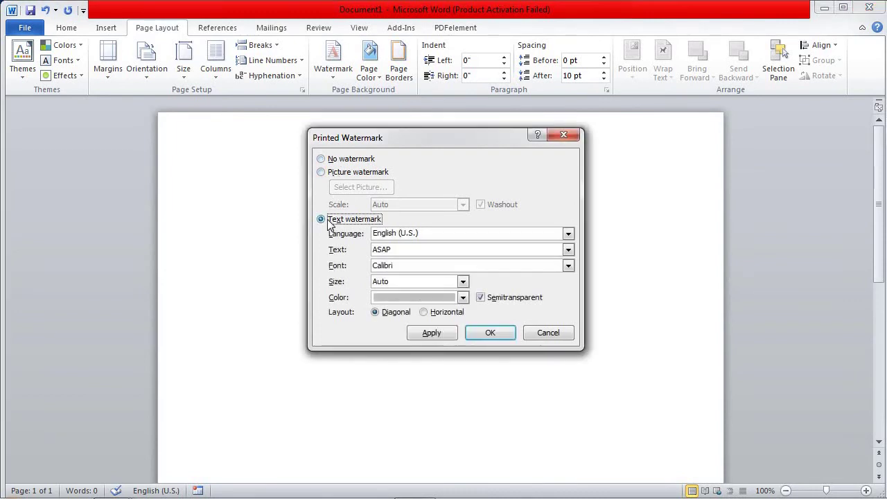
double_click(412, 254)
text(Abbas)
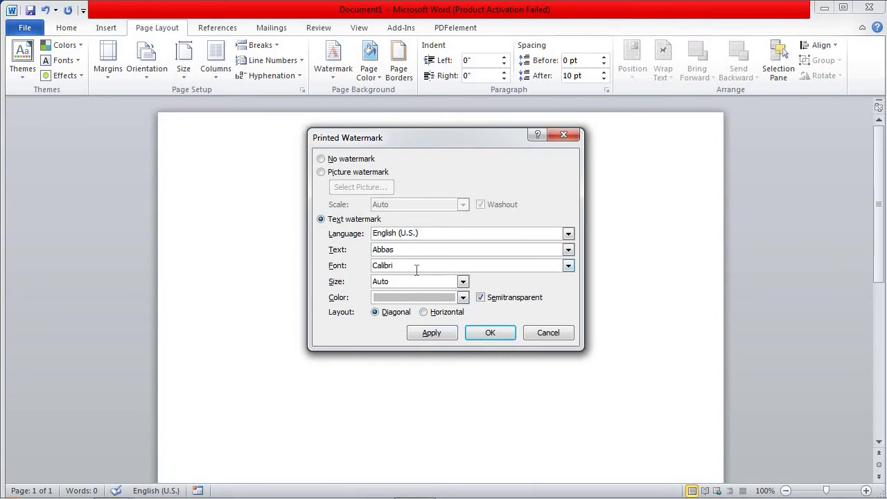
click(462, 298)
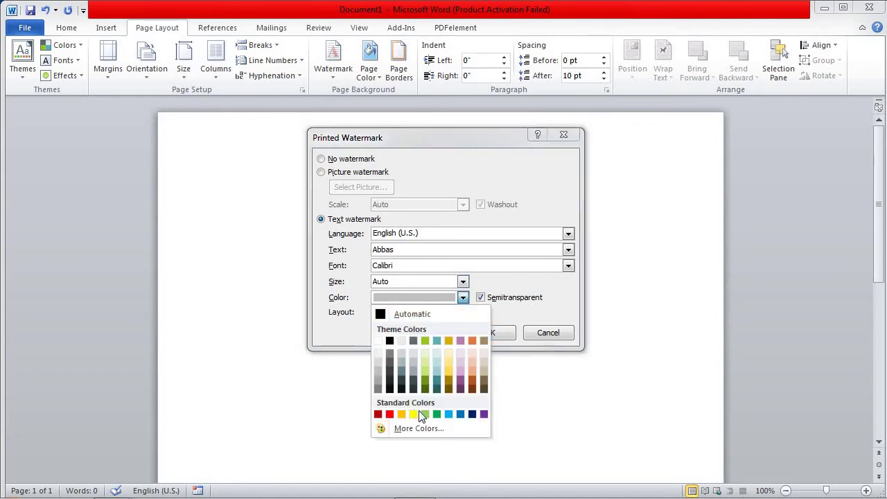
click(471, 415)
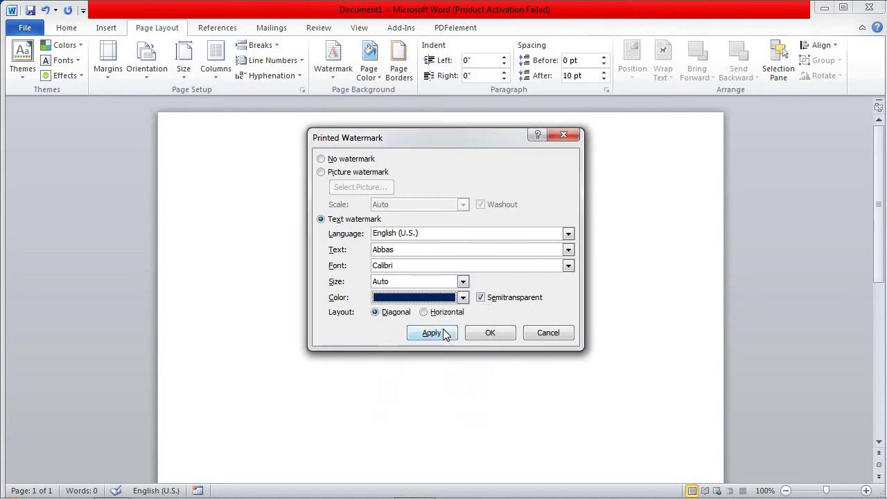
click(440, 334)
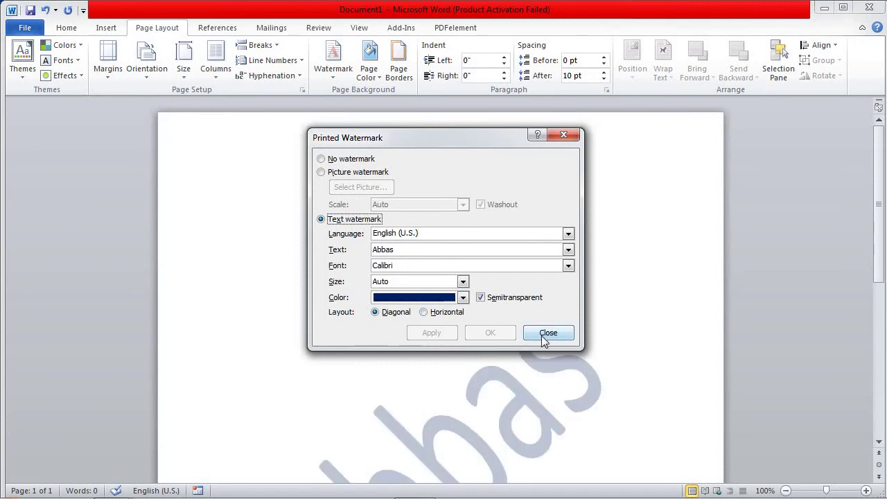
click(548, 333)
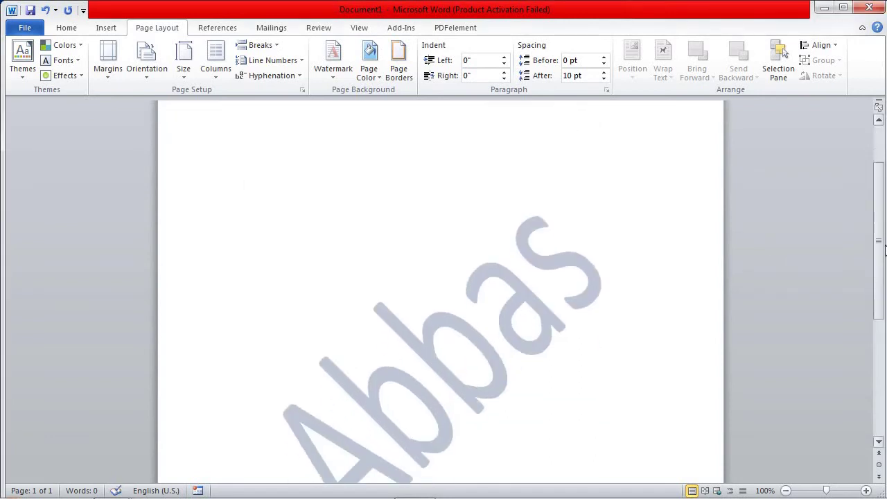
Step: Remove the name watermark and set the page colour to standard Yellow
click(339, 69)
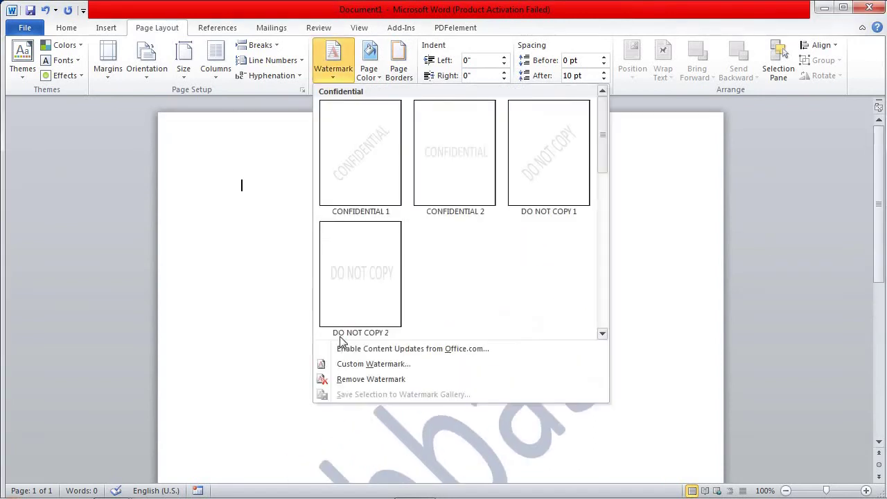
click(362, 378)
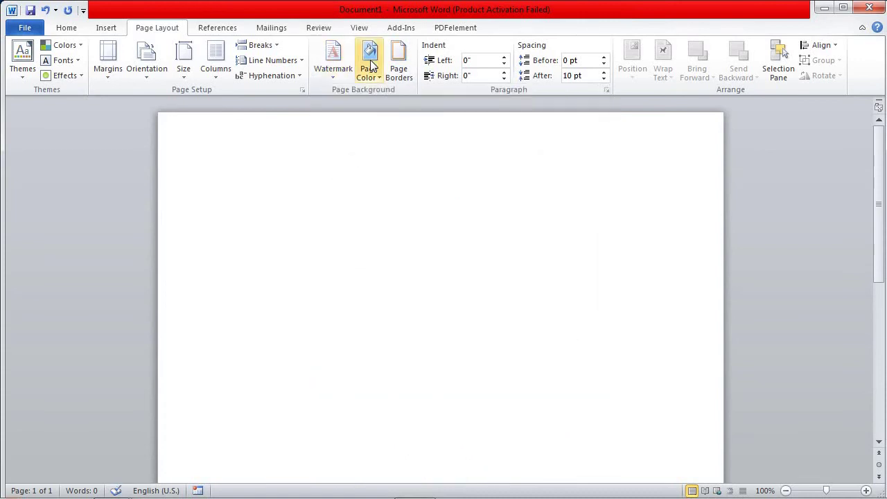
click(372, 66)
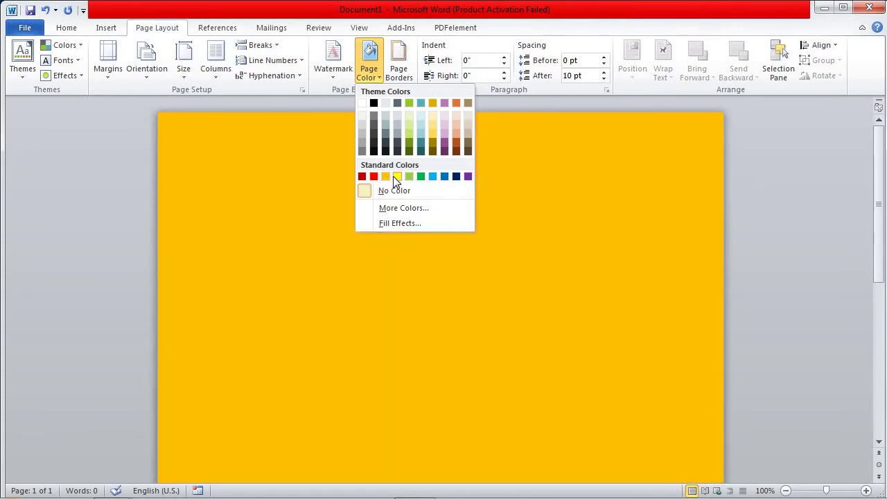
click(395, 176)
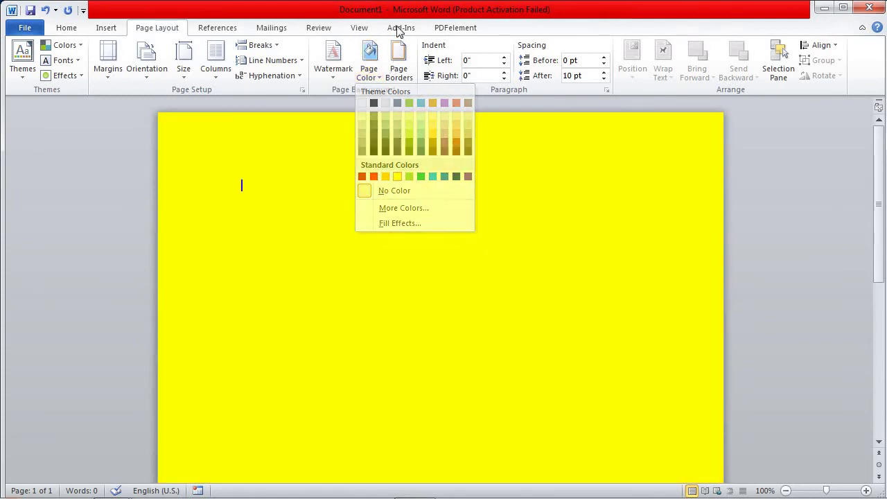
click(399, 66)
Step: Apply a red 6 pt thick double-line 3-D page border after trying Box and Shadow
click(297, 207)
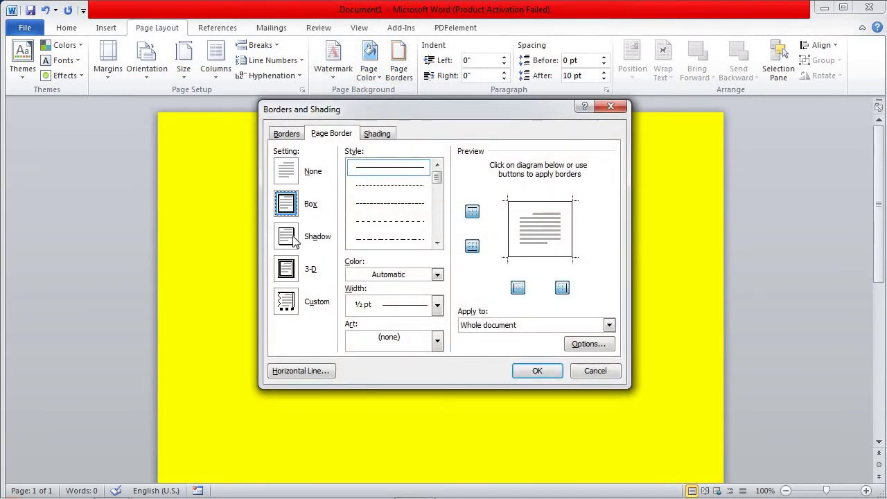
click(294, 239)
click(289, 269)
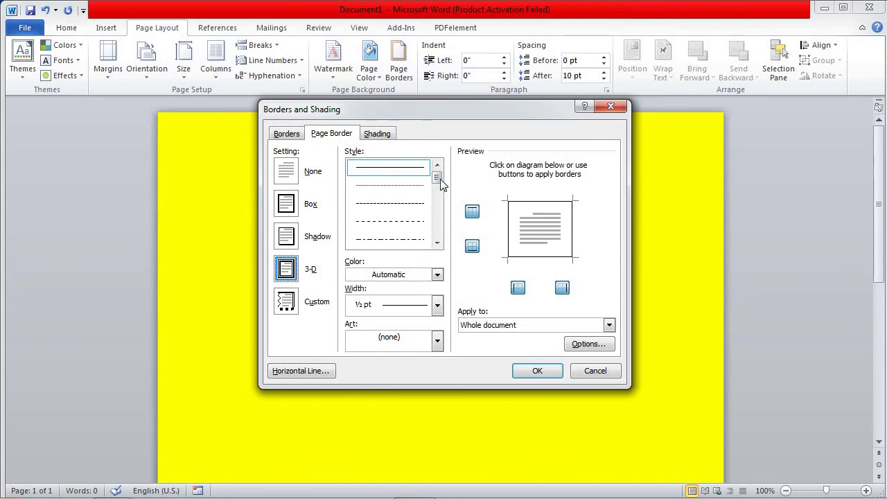
drag(441, 182, 439, 203)
click(392, 240)
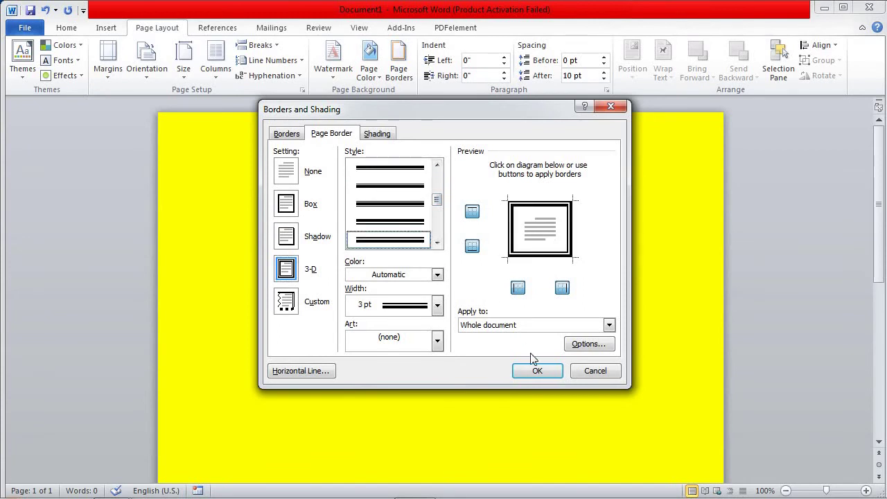
click(438, 275)
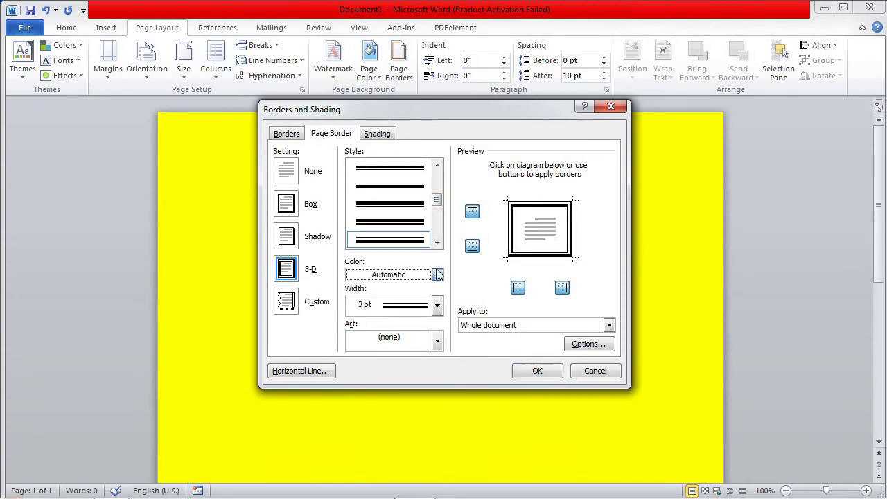
click(362, 388)
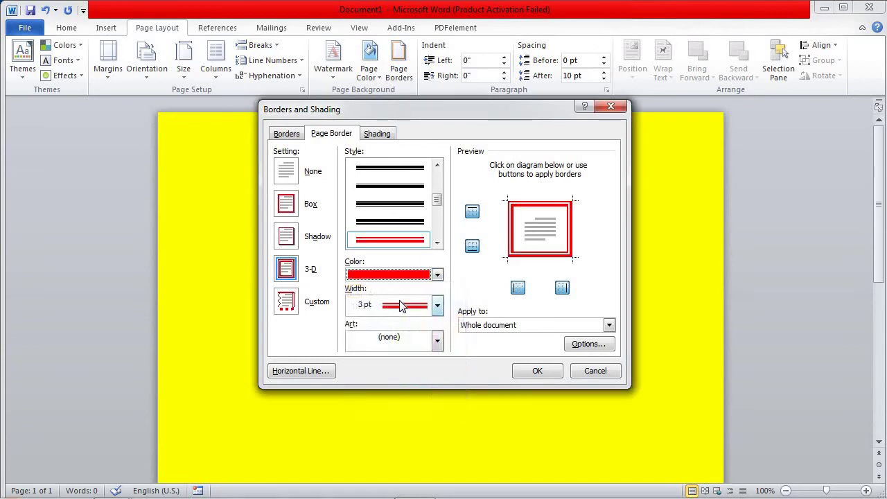
click(437, 305)
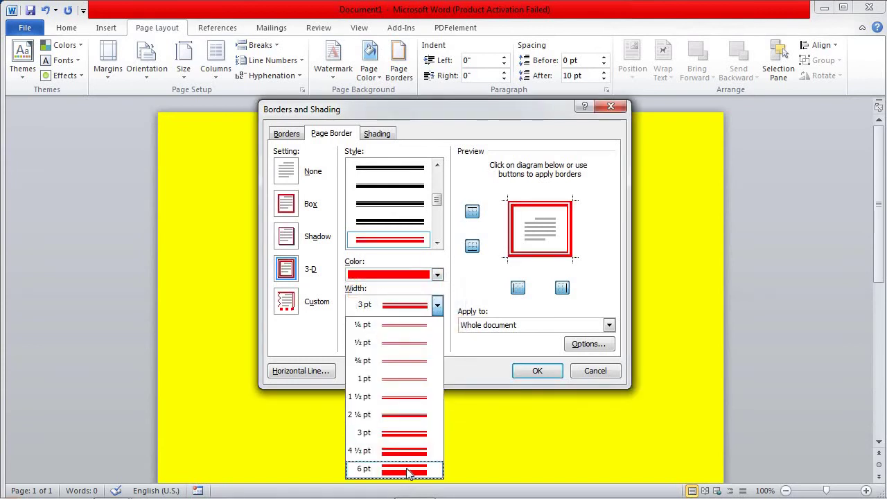
click(409, 470)
click(524, 368)
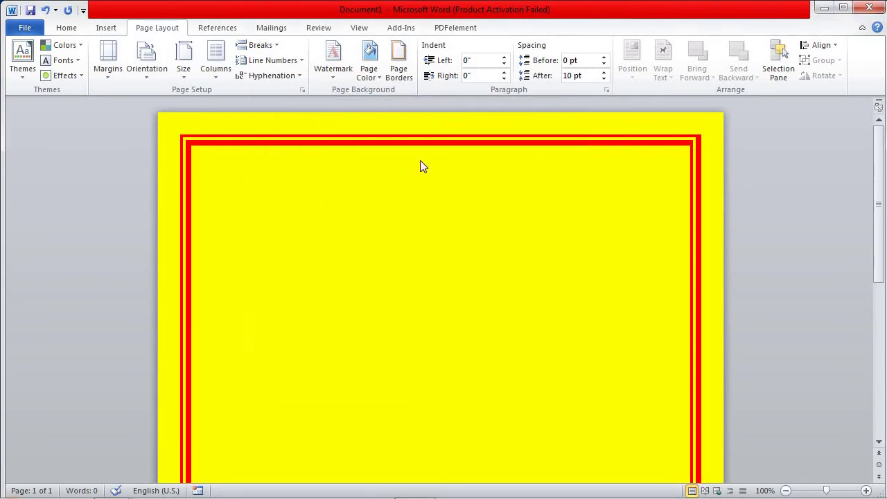
Step: Remove the red border and frame the whole page with the checkered-square art border
click(398, 70)
click(286, 171)
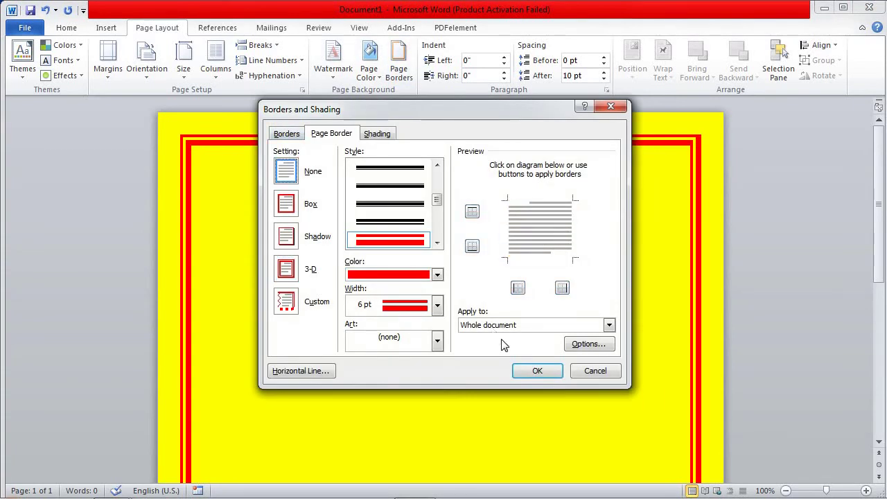
click(537, 371)
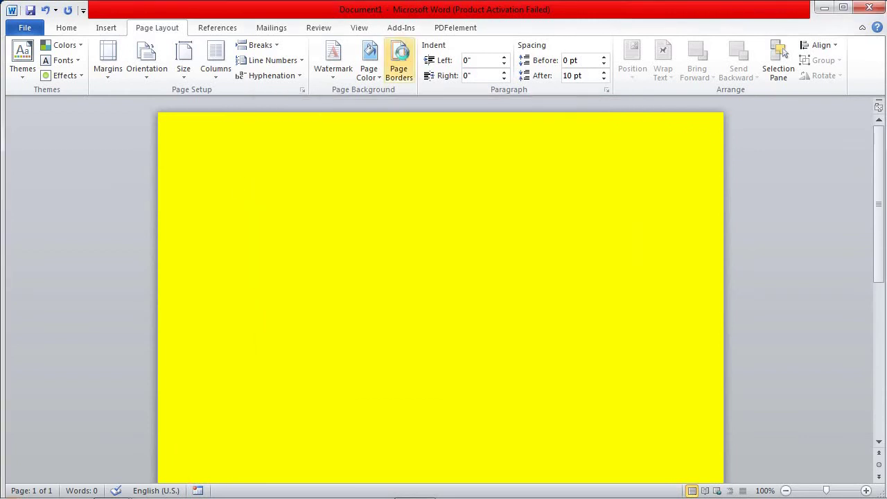
click(399, 65)
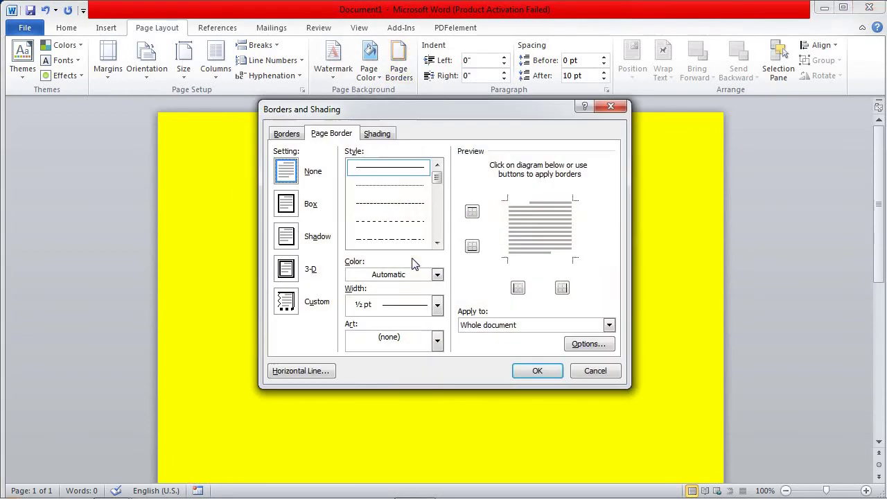
click(438, 339)
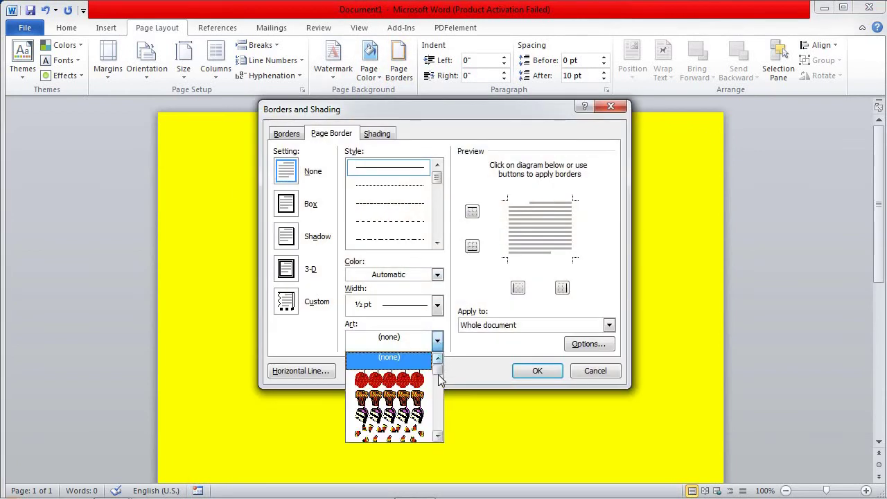
scroll(437, 388, down, 5)
click(426, 396)
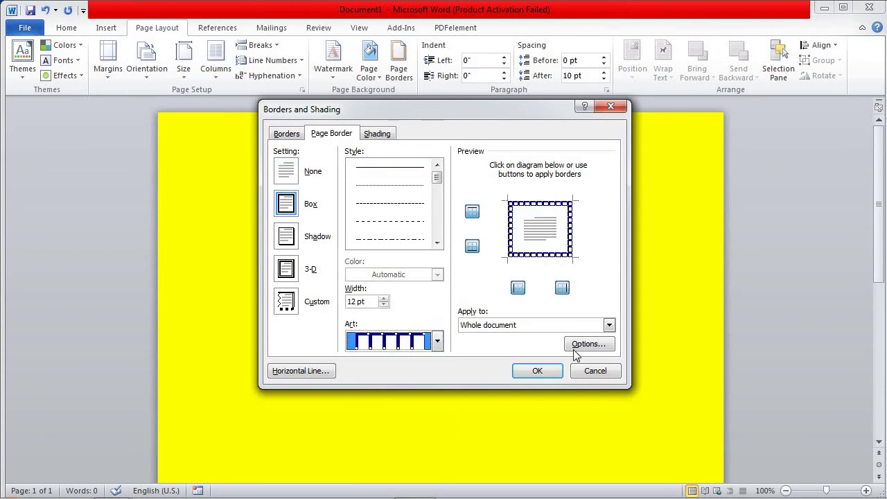
click(538, 372)
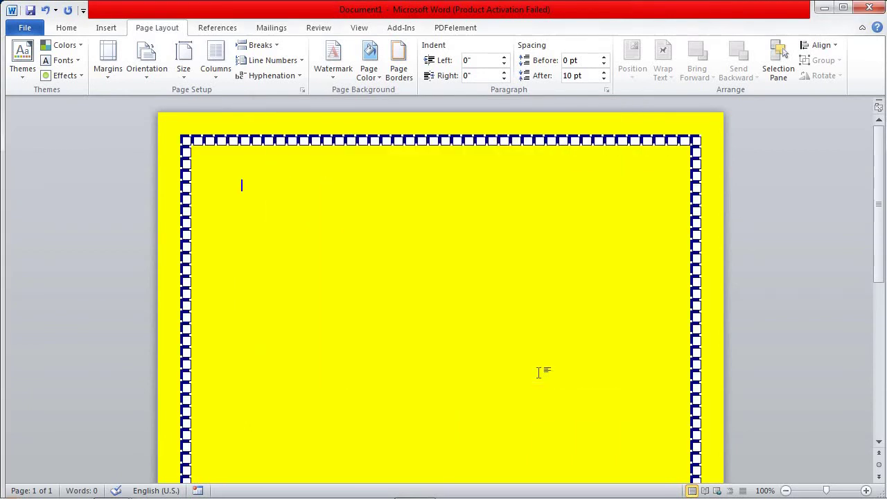
Step: Undo the art page border, type a five-word greeting introducing the writer's name, and select it
key(ctrl+z)
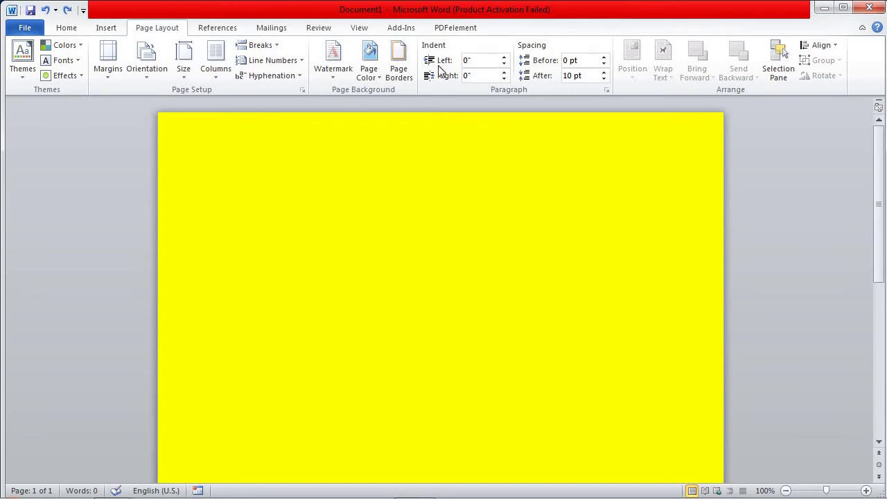
text(=)
text(h)
text(o my)
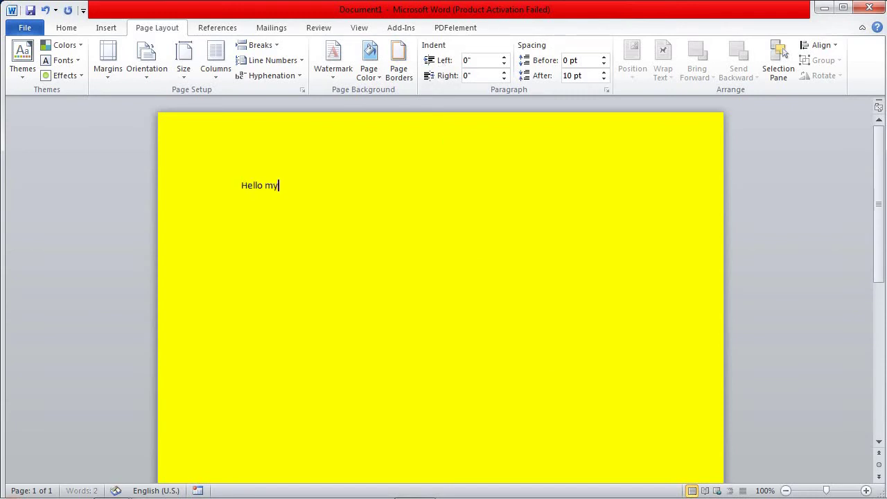
text(bbas)
key(ctrl+a)
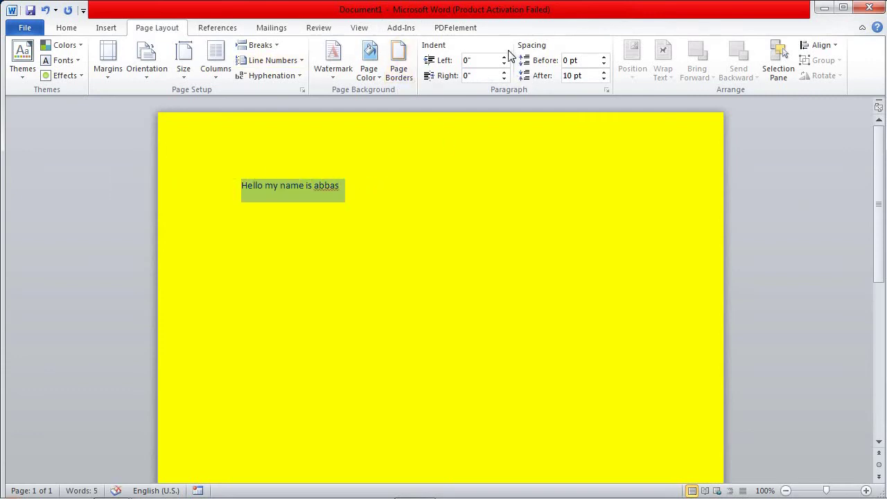
click(504, 58)
click(505, 58)
click(505, 57)
click(505, 58)
click(505, 58)
click(505, 57)
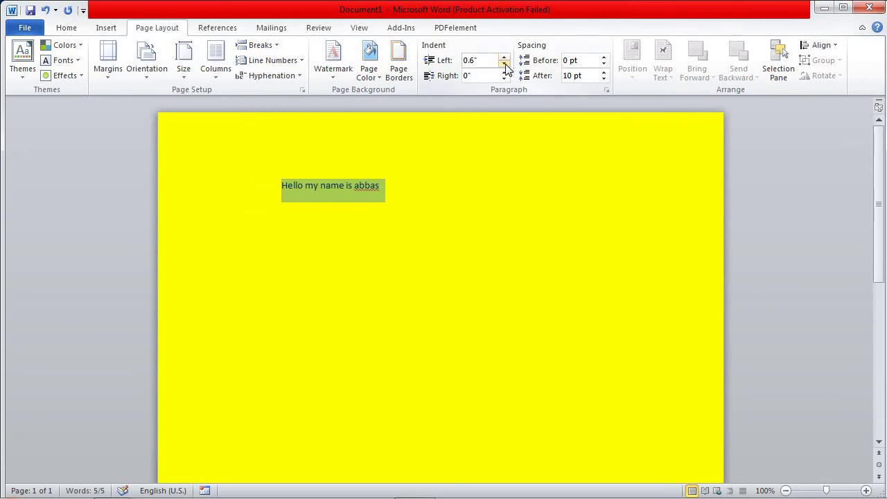
click(504, 64)
click(504, 63)
click(504, 63)
click(504, 64)
click(504, 64)
click(505, 63)
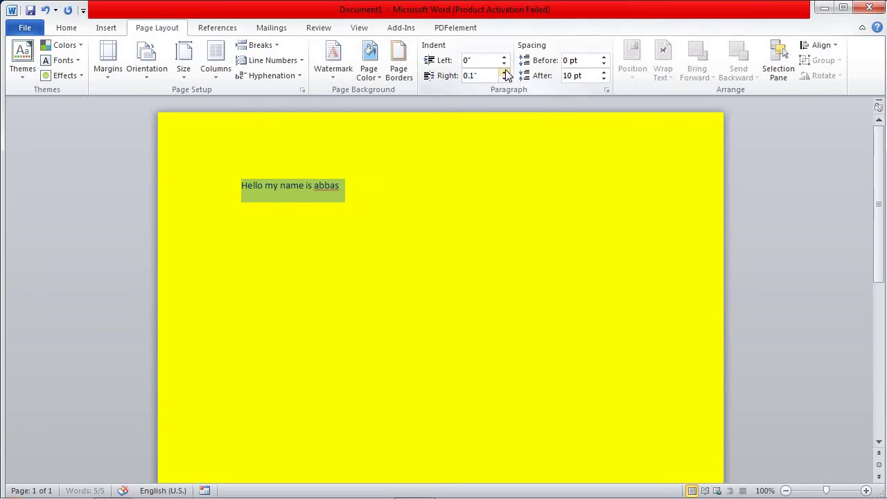
click(506, 75)
click(478, 60)
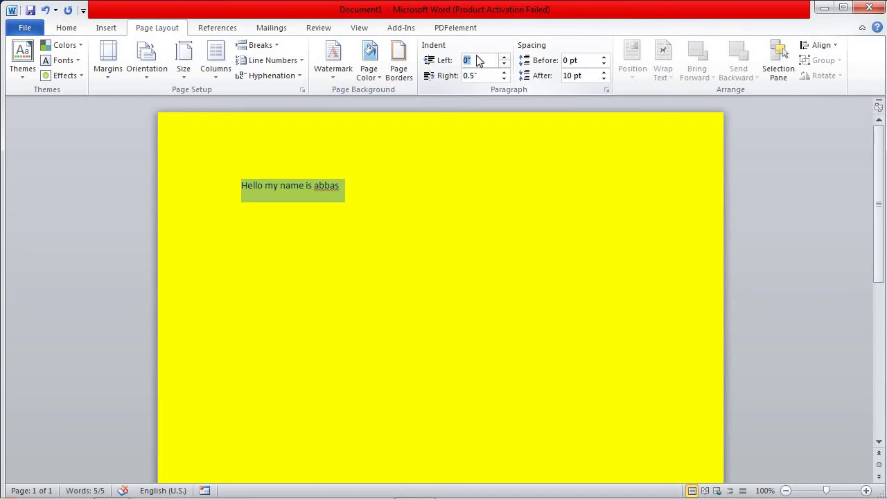
text(5)
key(Return)
click(486, 72)
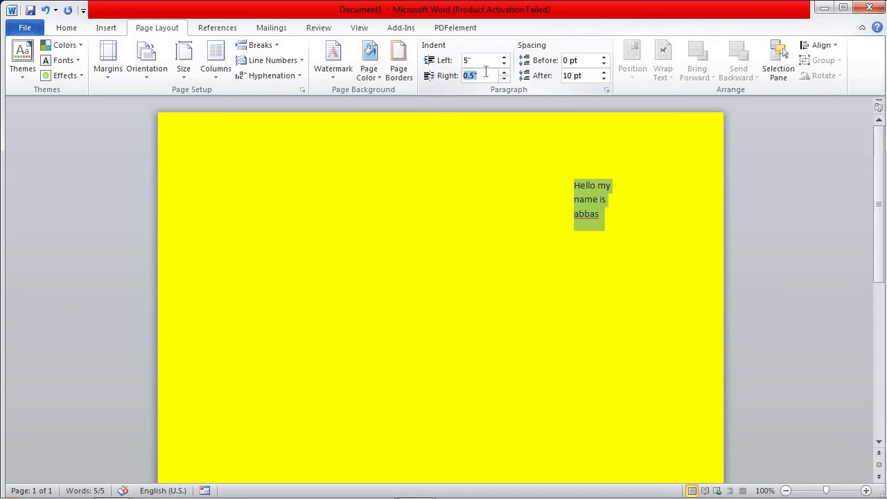
text(1)
key(Return)
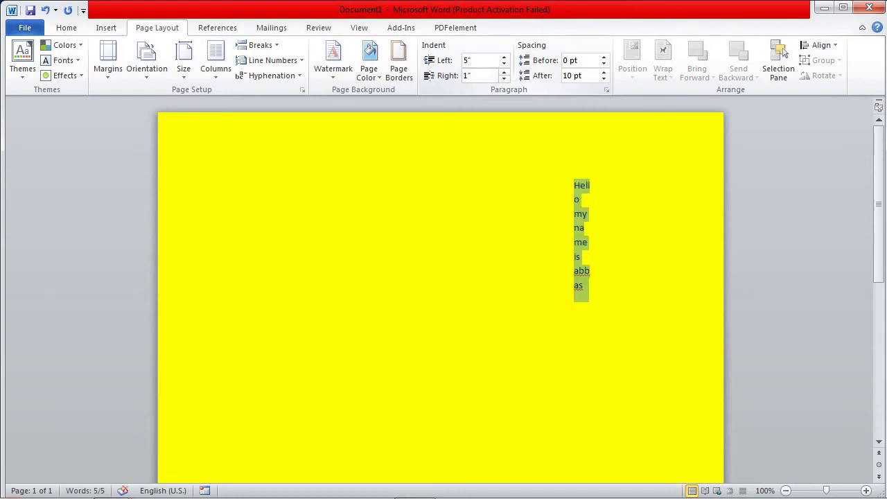
click(504, 72)
click(504, 72)
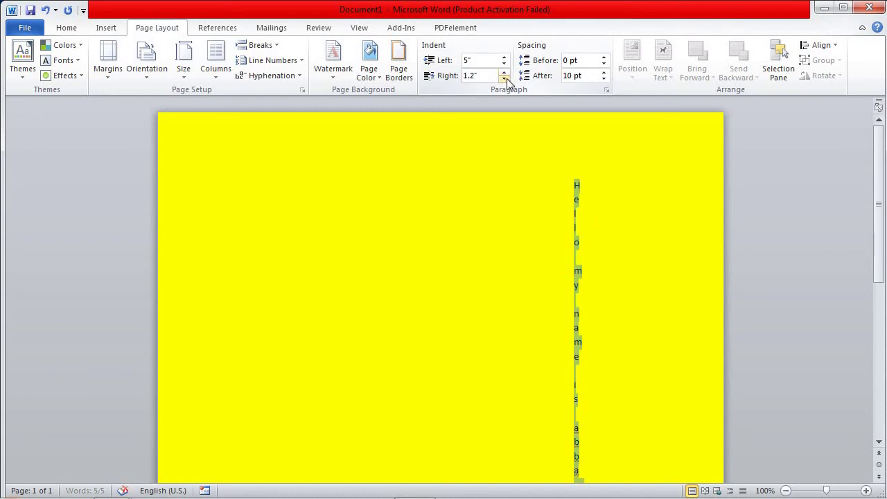
click(506, 78)
click(506, 79)
click(507, 79)
click(506, 79)
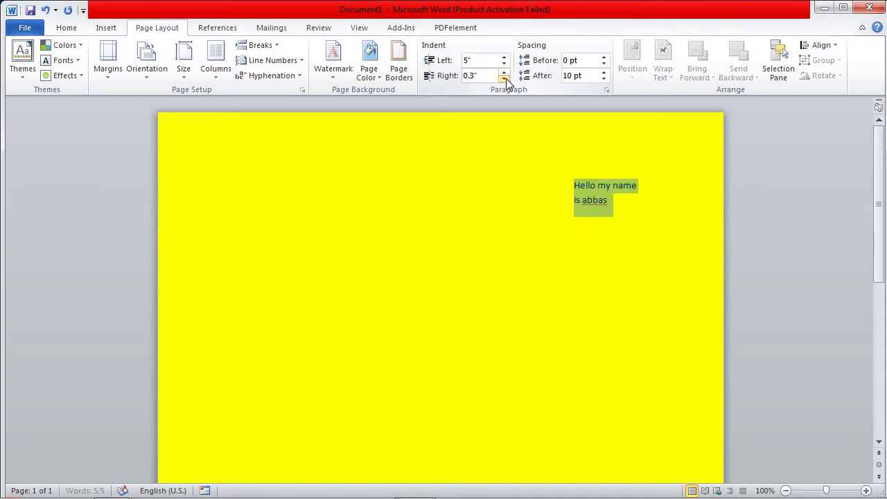
click(505, 78)
click(506, 79)
click(505, 78)
click(506, 79)
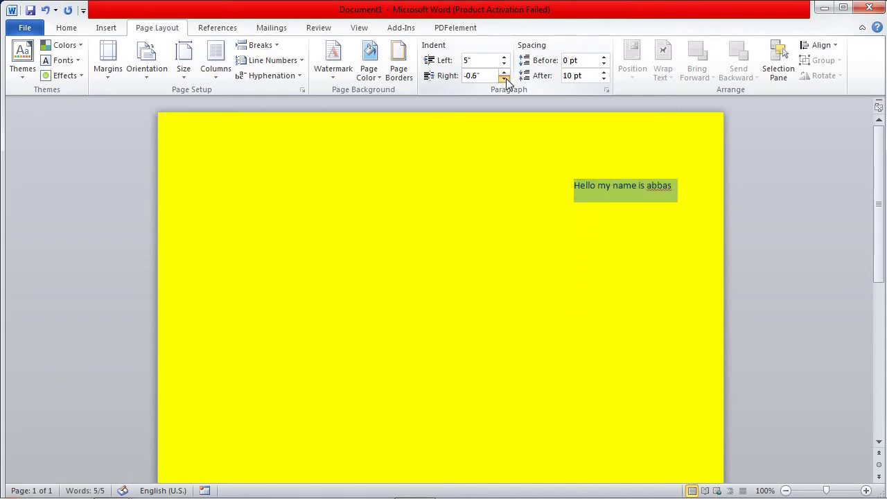
click(506, 78)
click(506, 78)
click(505, 78)
click(505, 79)
click(505, 73)
click(506, 73)
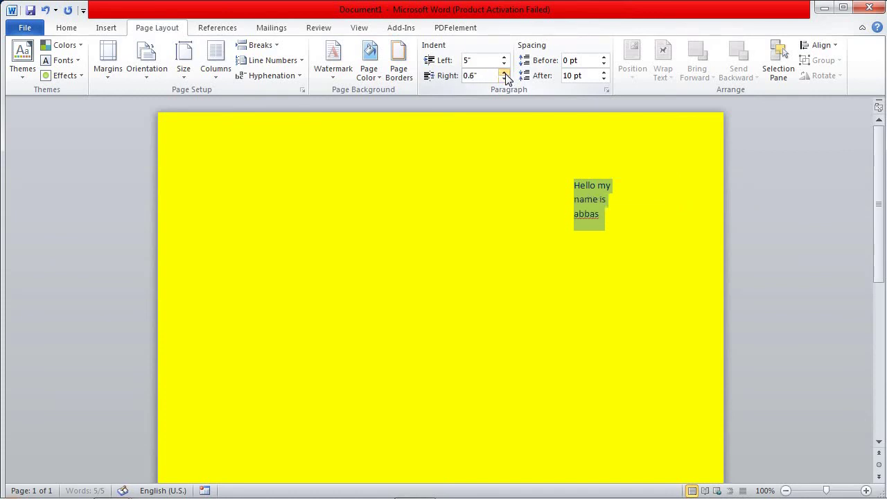
text(0)
key(Return)
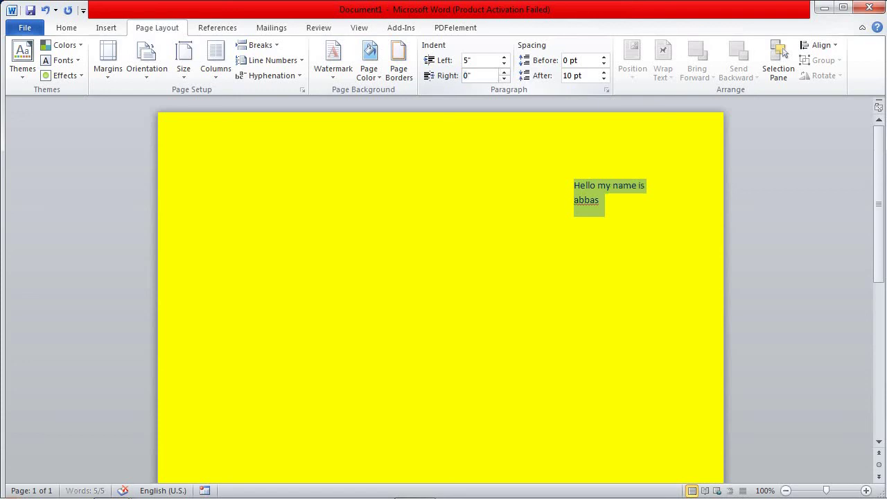
text(0)
key(Return)
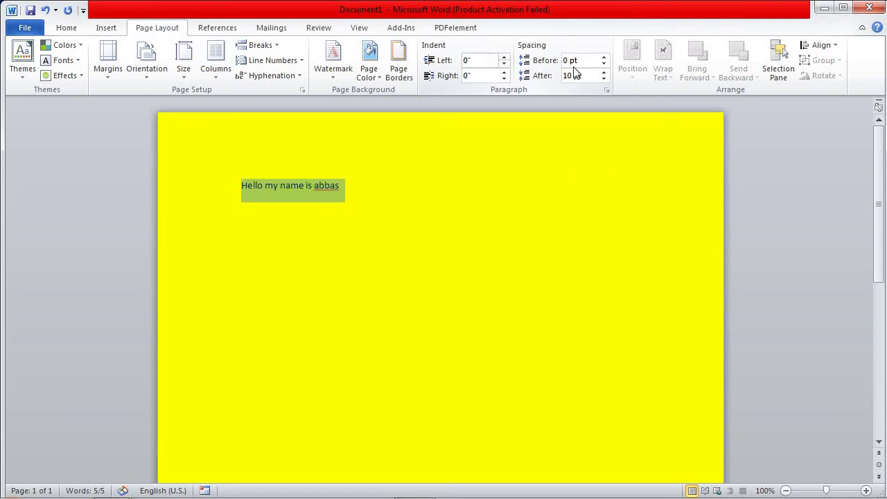
click(604, 59)
click(604, 58)
click(604, 58)
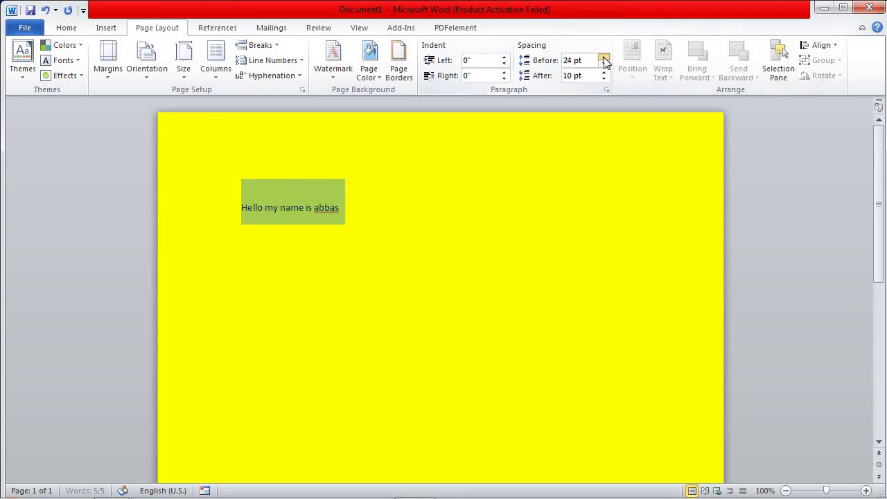
click(604, 58)
click(605, 58)
click(604, 66)
click(604, 66)
triple_click(604, 66)
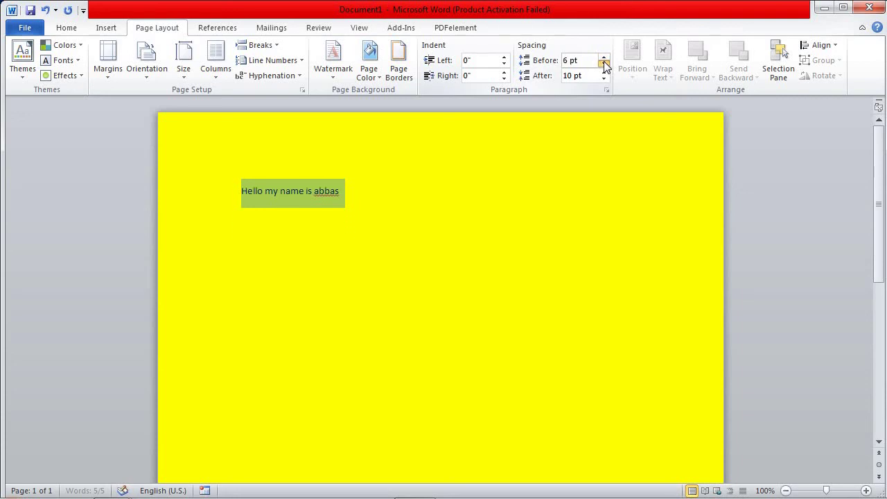
click(604, 65)
triple_click(604, 72)
triple_click(604, 72)
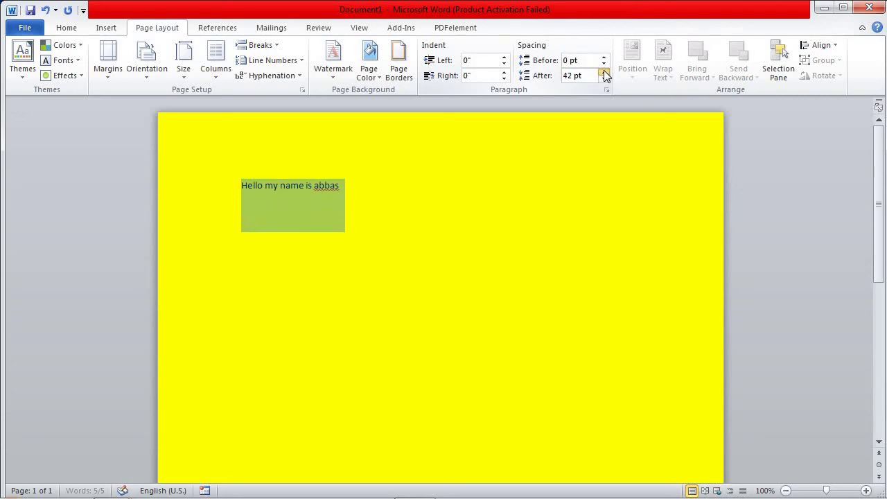
double_click(604, 72)
click(604, 79)
triple_click(604, 79)
click(604, 79)
click(604, 79)
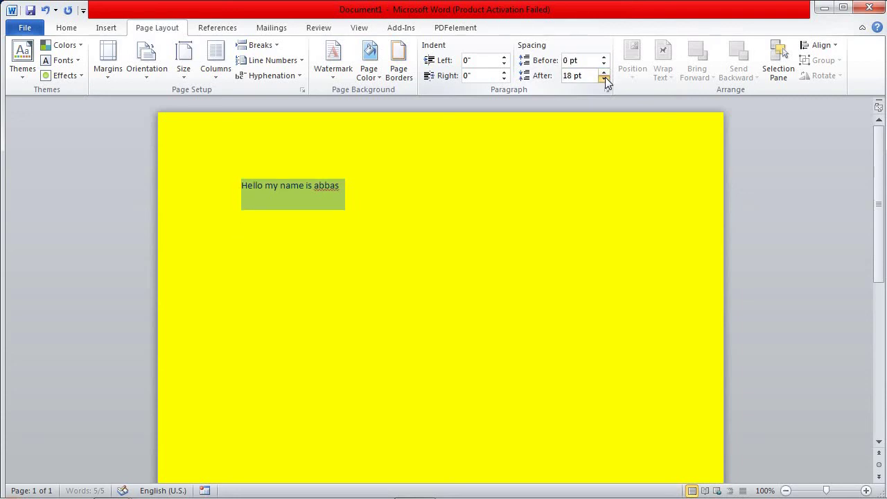
click(604, 79)
click(604, 79)
click(589, 74)
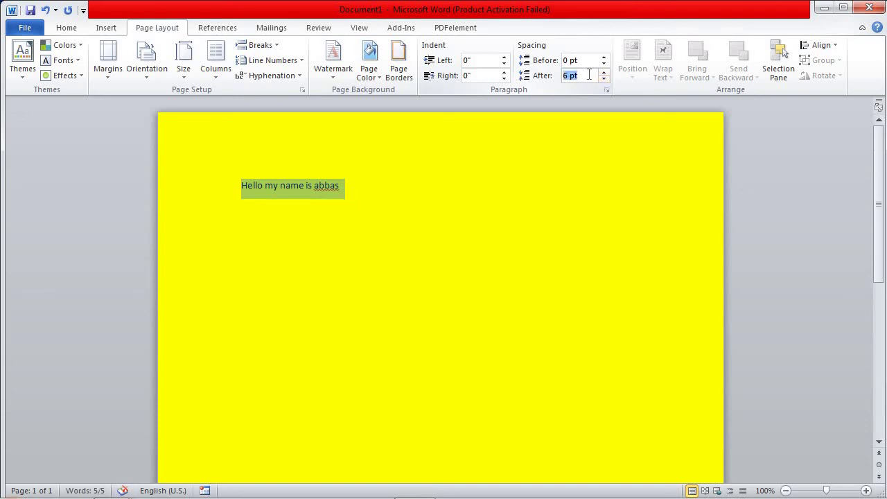
text(10)
key(Return)
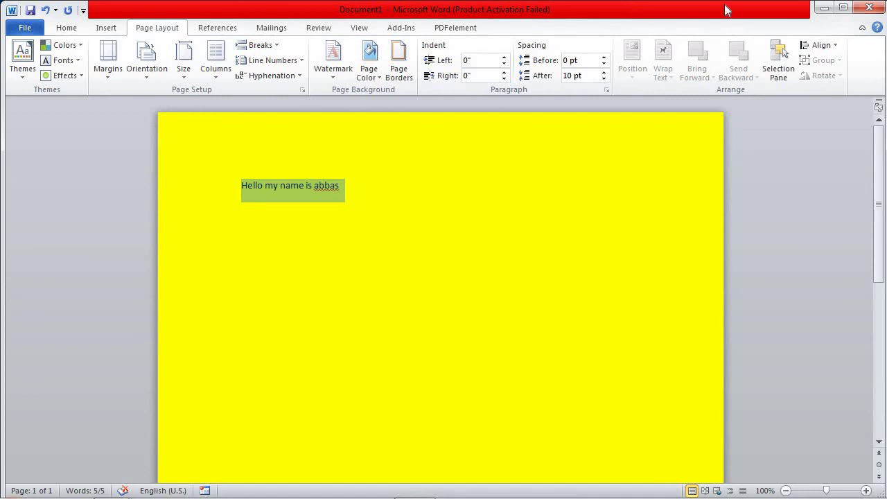
scroll(775, 83, down, 1)
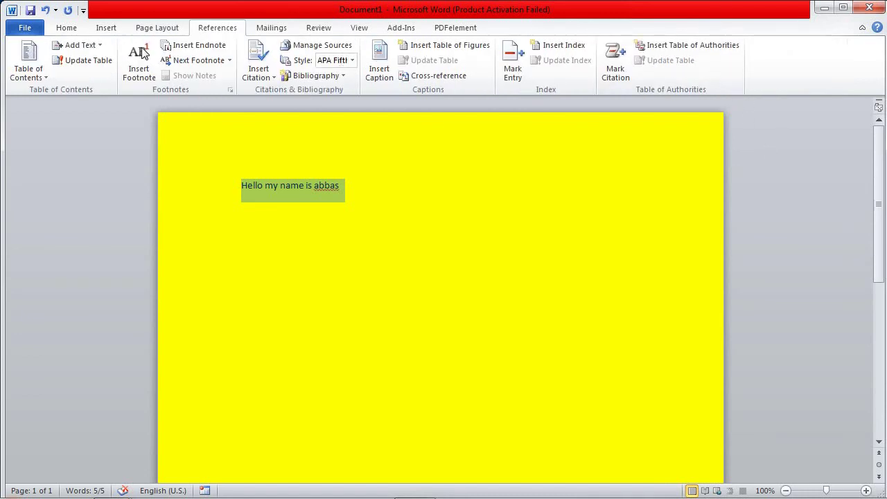
click(155, 27)
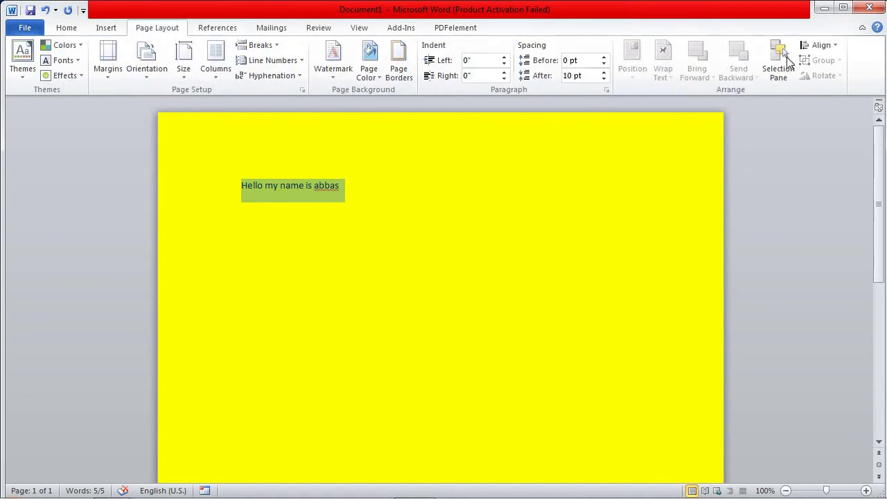